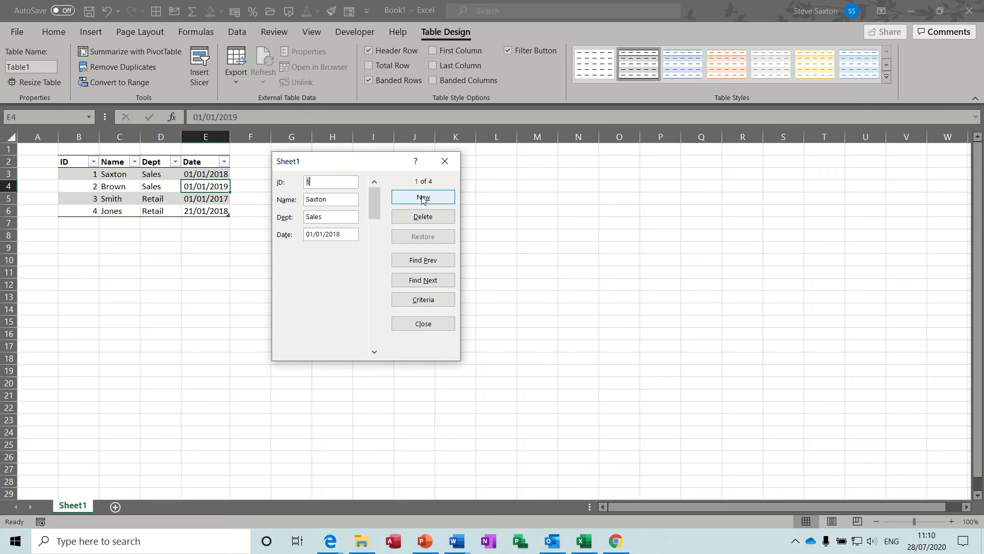
Add a new record through the data form with ID 5, the employee's surname, department Retail and date 1/1/19
left_click(416, 200)
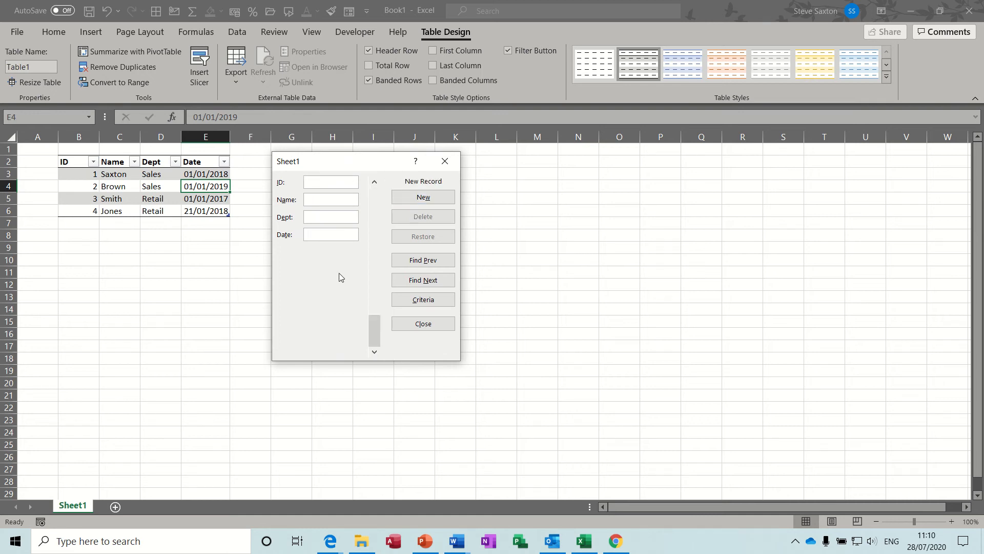
type("5")
type("Jones")
type("Retail")
type("1/1/")
type("1")
type("9")
key("Return")
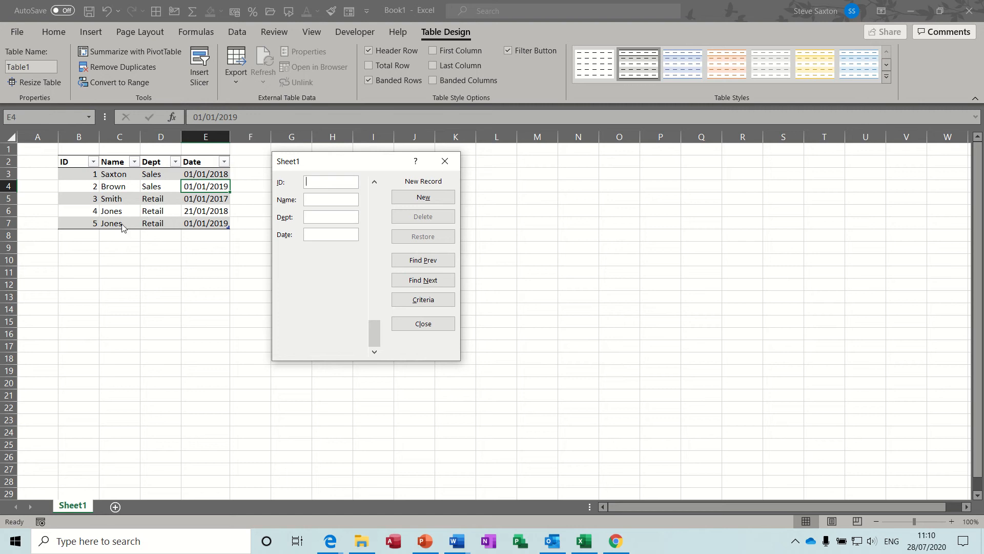
Browse back through the table's records in the data form, from the last one to the first
left_click(374, 182)
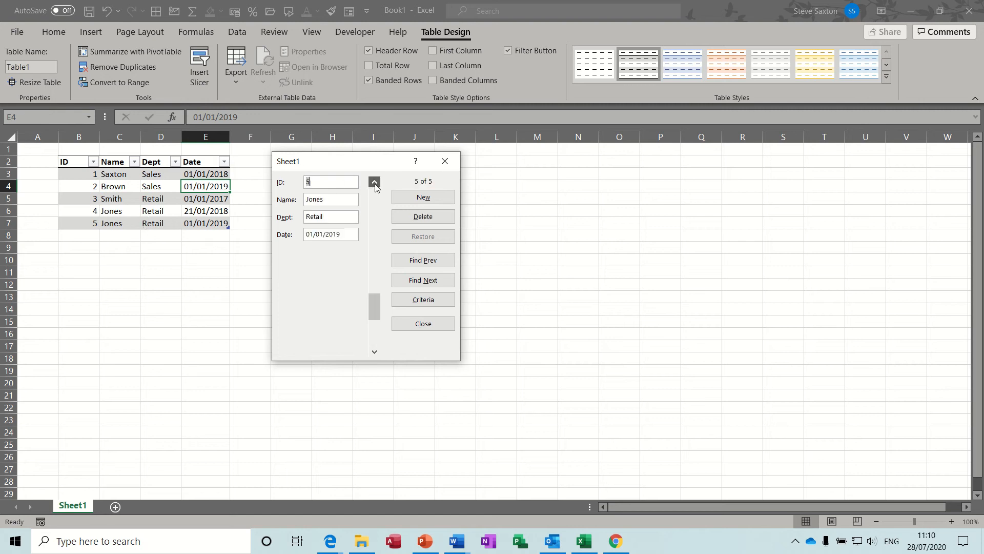
left_click(375, 183)
left_click(374, 182)
left_click(375, 182)
left_click(374, 182)
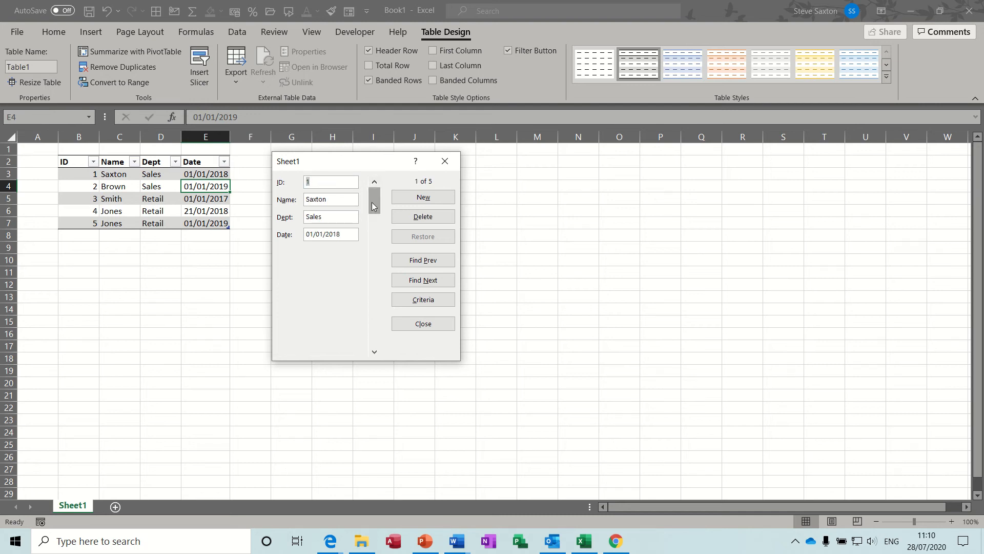
Go to record 5 in the data form and replace its Name entry with a different surname
left_click_drag(374, 206, 376, 309)
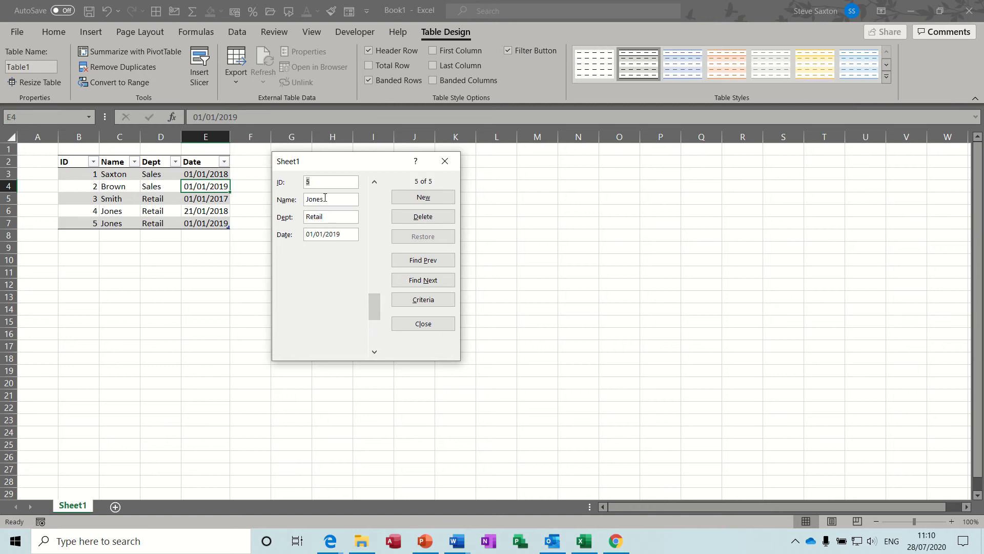
key("Tab")
type("Brown")
key("Return")
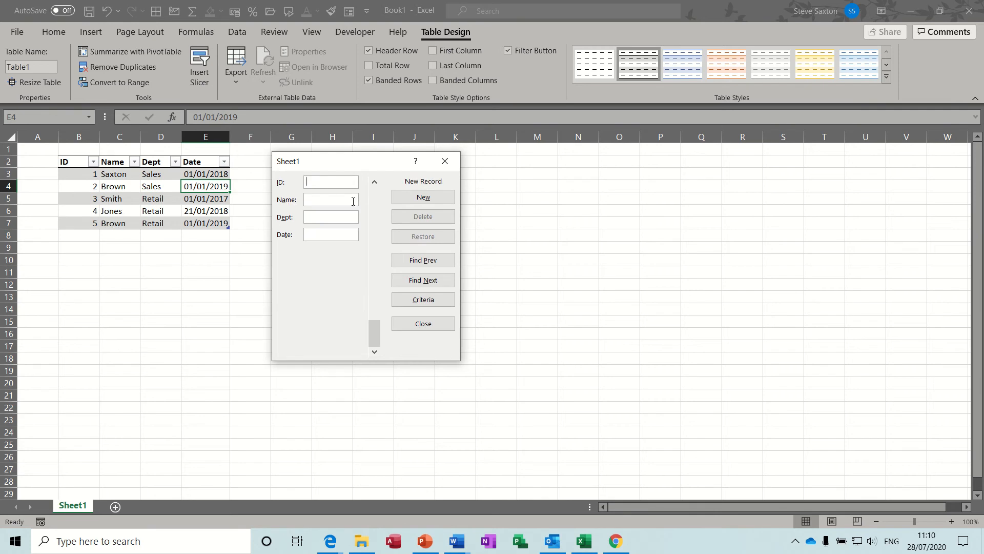
Go to the first record, step forward through a few records, and return to the first one
left_click_drag(374, 330, 365, 190)
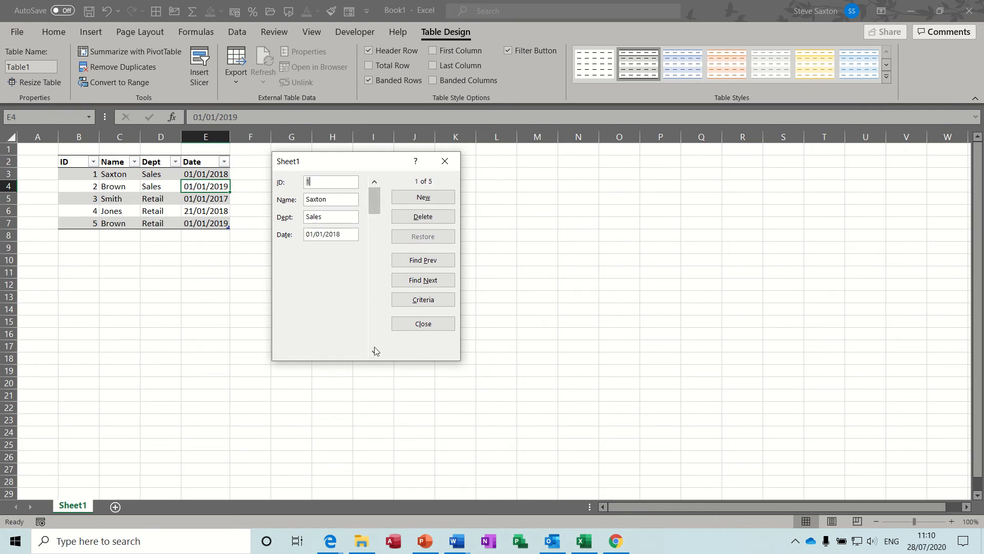
left_click(374, 351)
left_click(374, 353)
left_click_drag(374, 263, 373, 196)
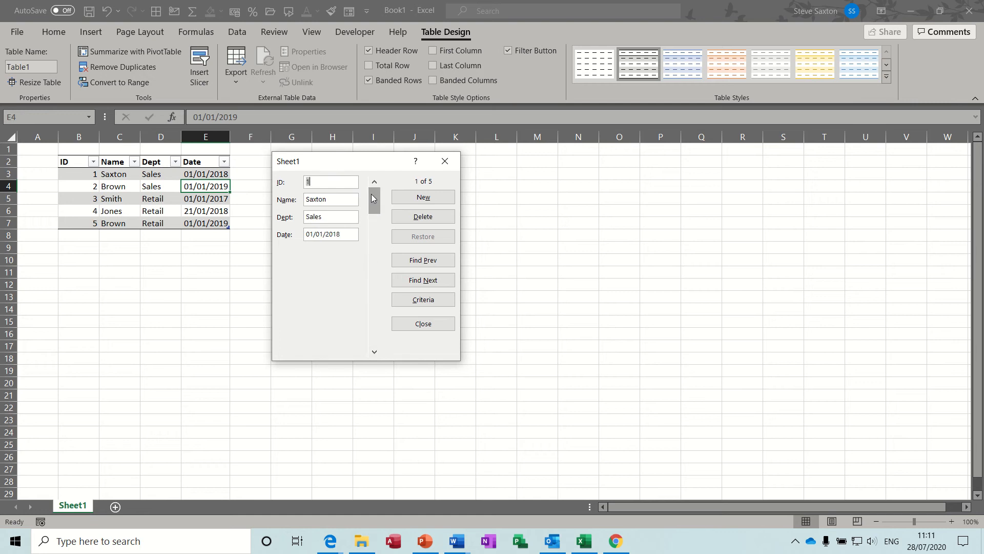
Set a search criterion of Dept Sales in the data form and browse the matching records
left_click(424, 300)
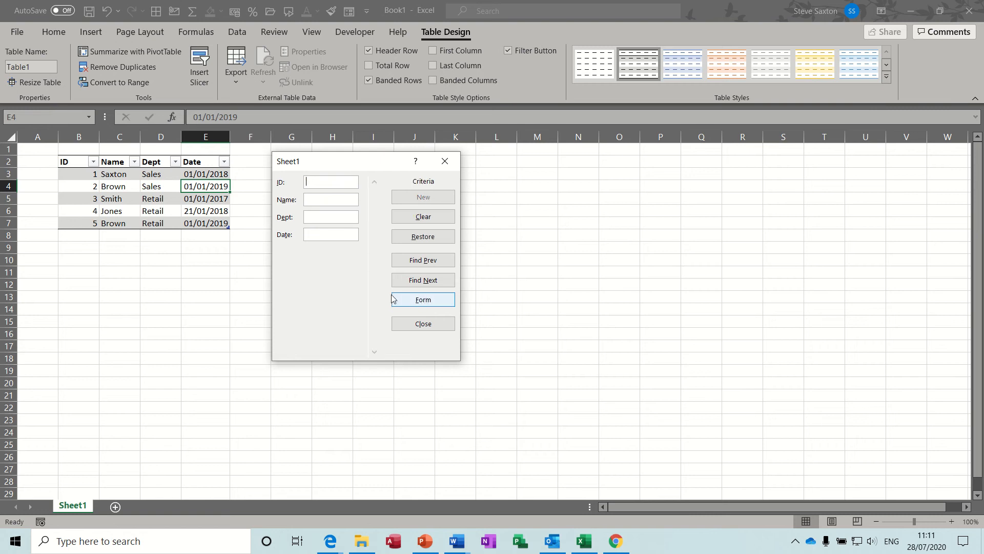
left_click(328, 217)
type("Sales")
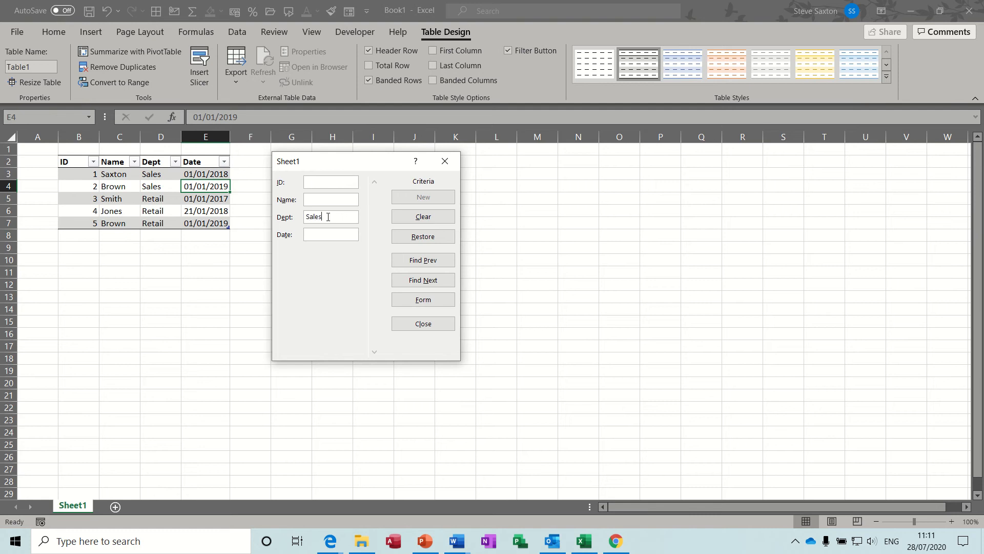
left_click(435, 260)
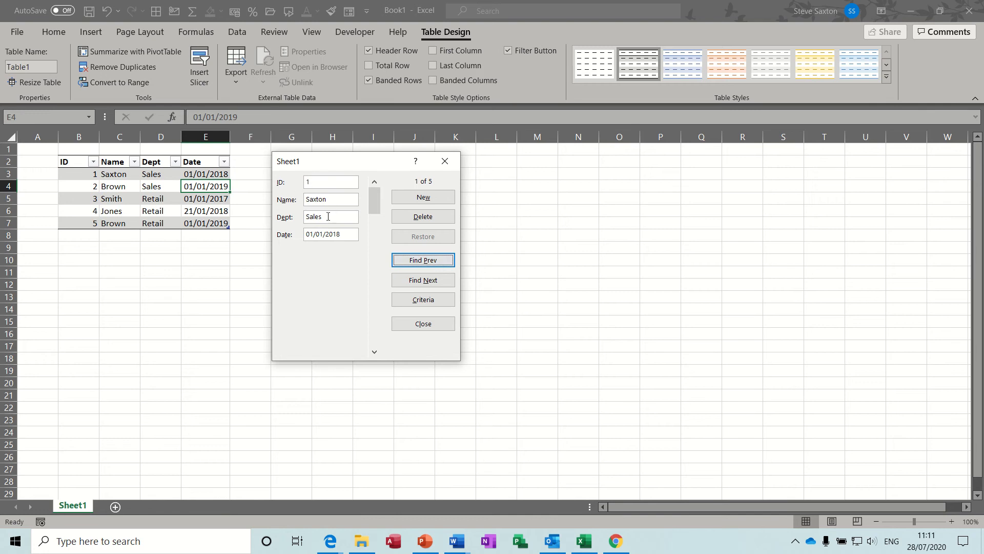
left_click(441, 283)
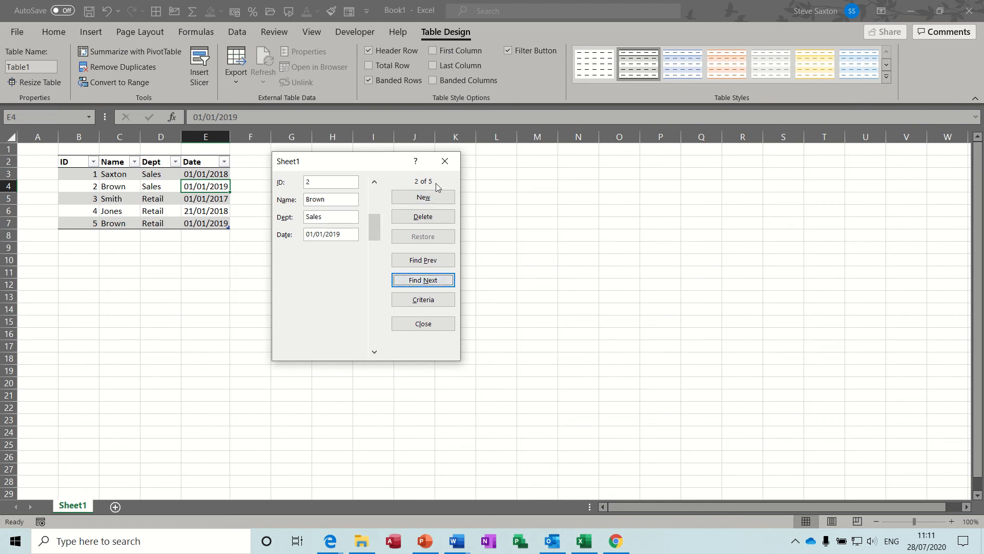
Replace the search criterion with Dept Retail and browse the matching records forwards and backwards
left_click(420, 301)
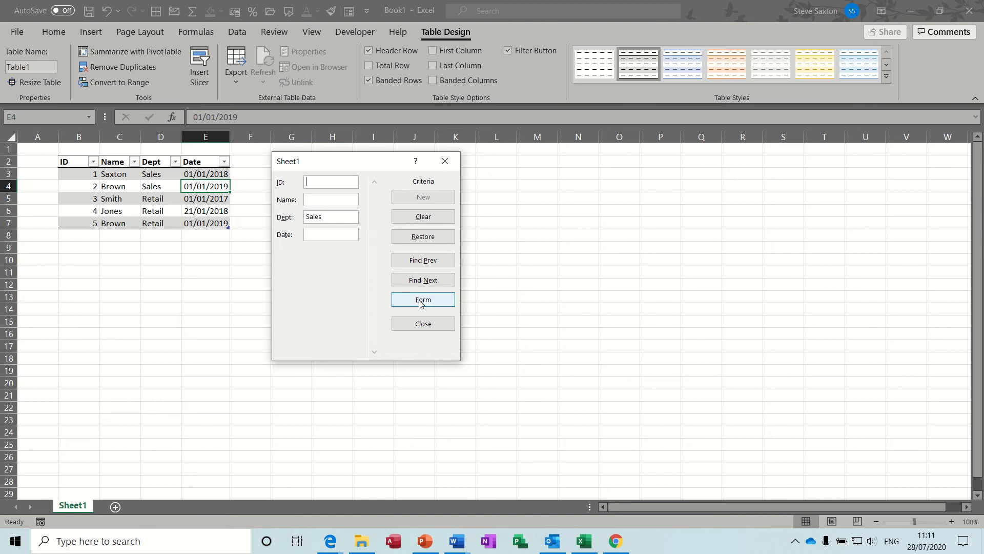
left_click(420, 217)
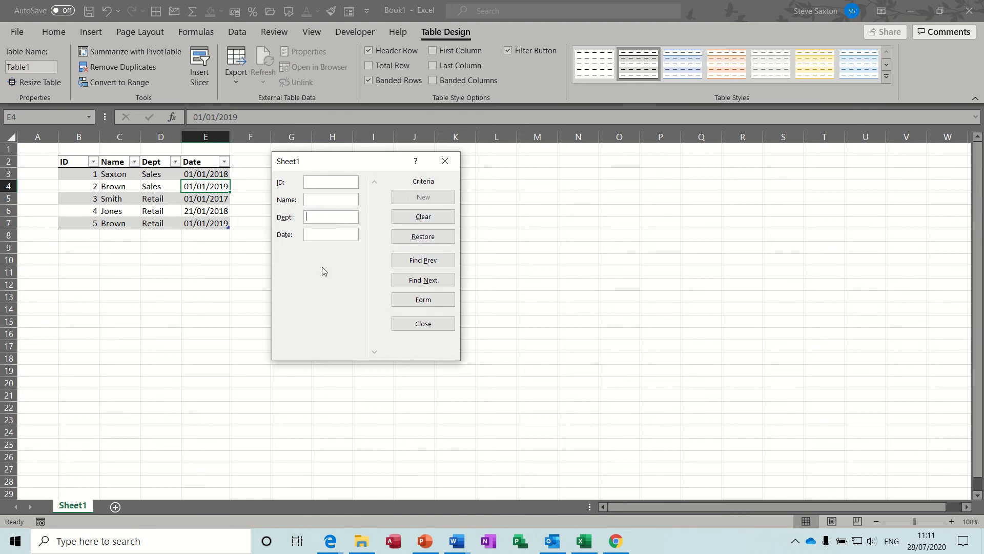
type("Retail")
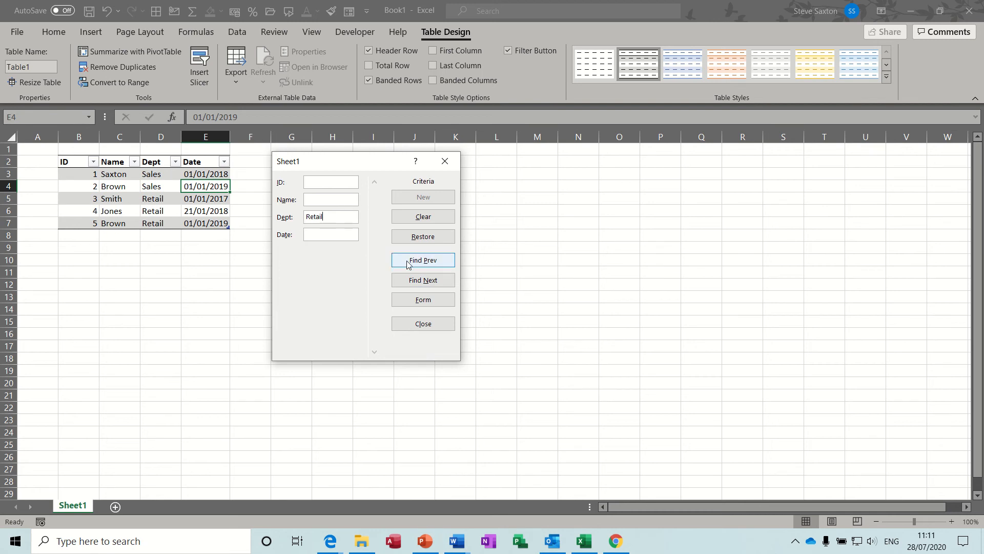
left_click(422, 281)
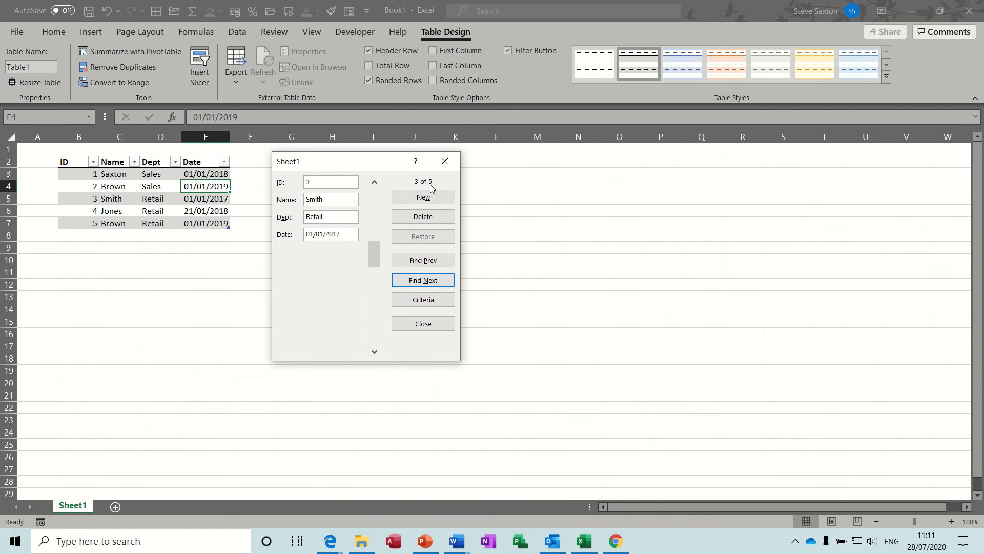
left_click(419, 281)
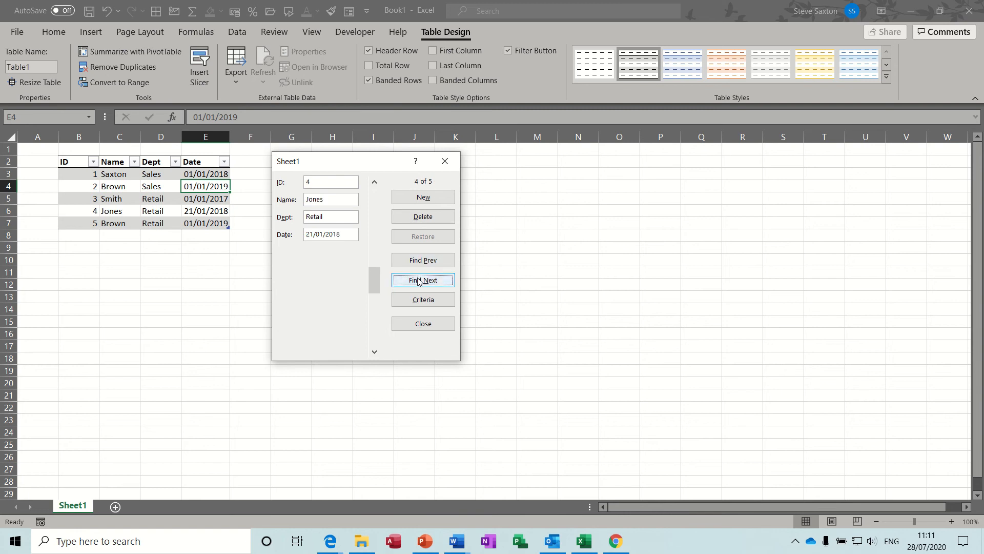
left_click(420, 281)
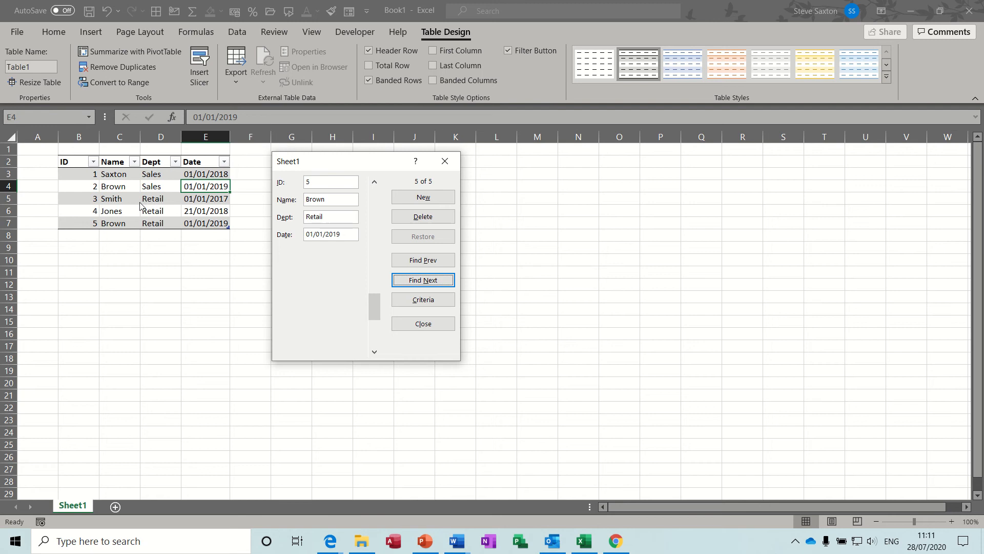
left_click(413, 261)
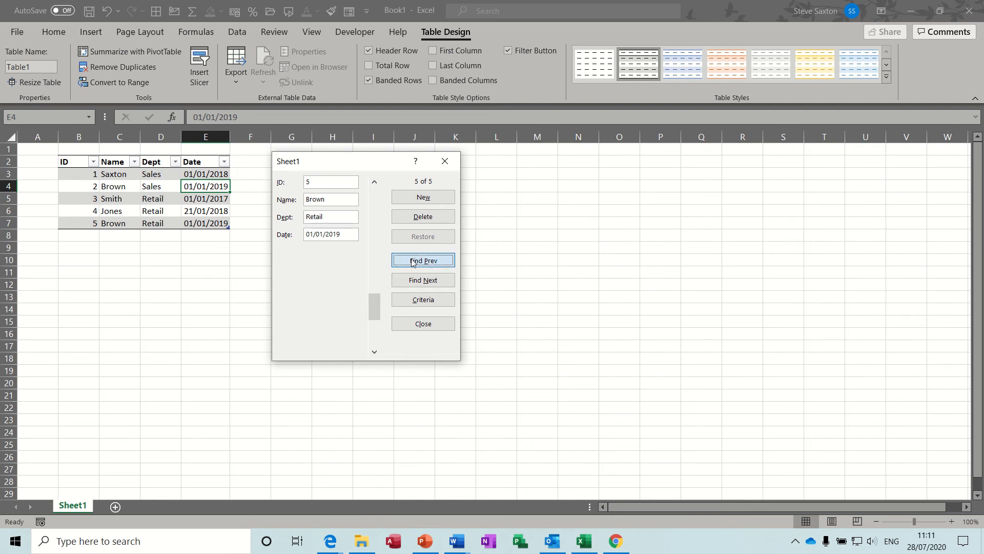
left_click(413, 262)
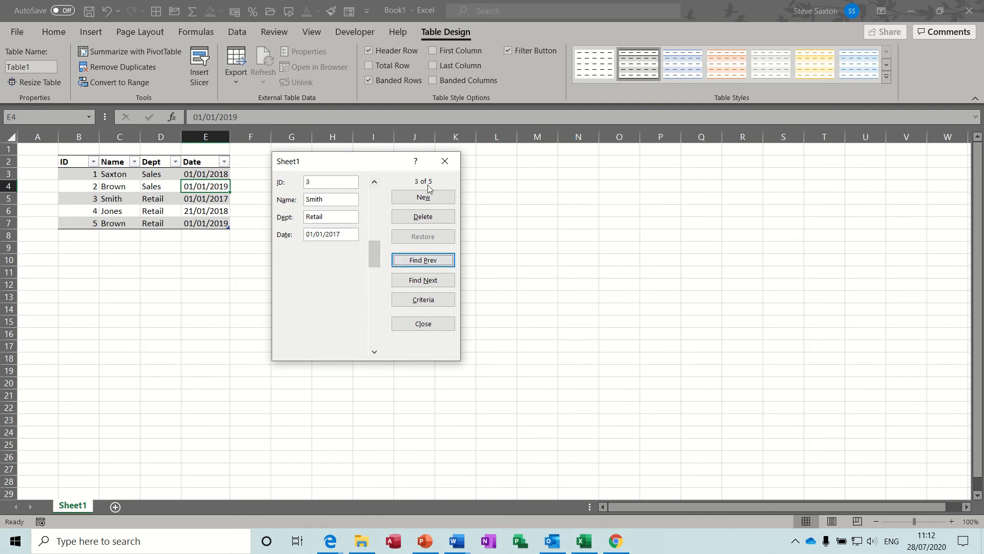
Clear the Dept criterion and return to the normal form view at the first record
left_click_drag(373, 254, 372, 183)
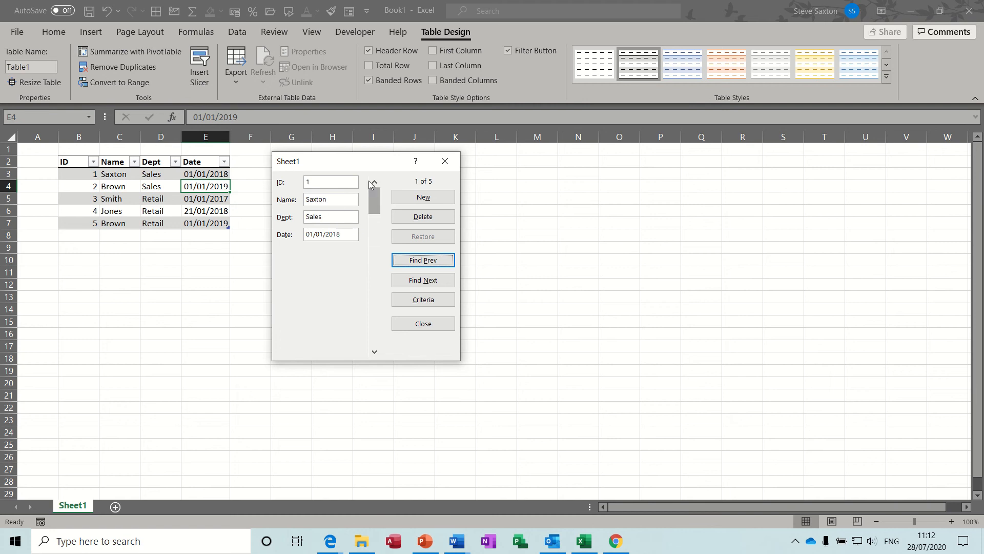
left_click(424, 303)
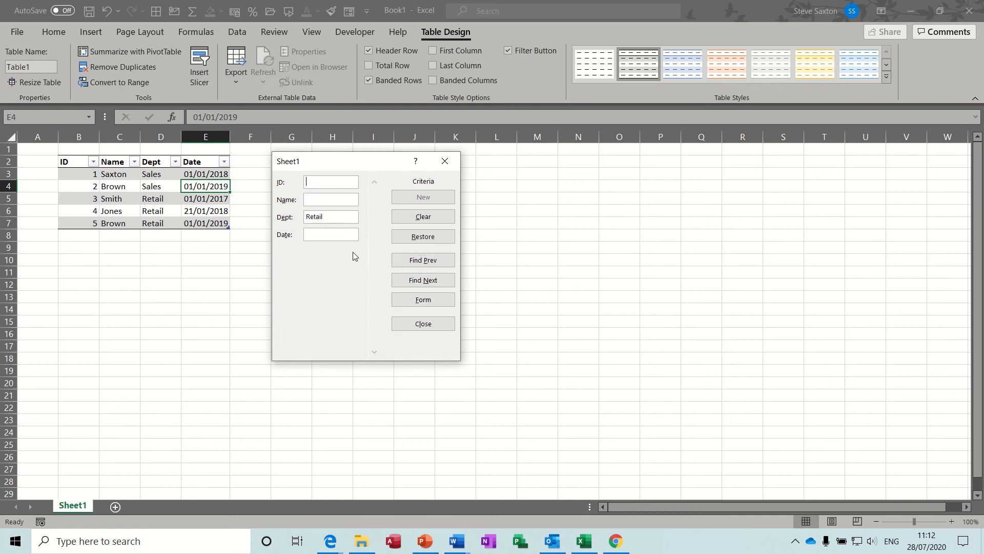
left_click(432, 219)
left_click(438, 304)
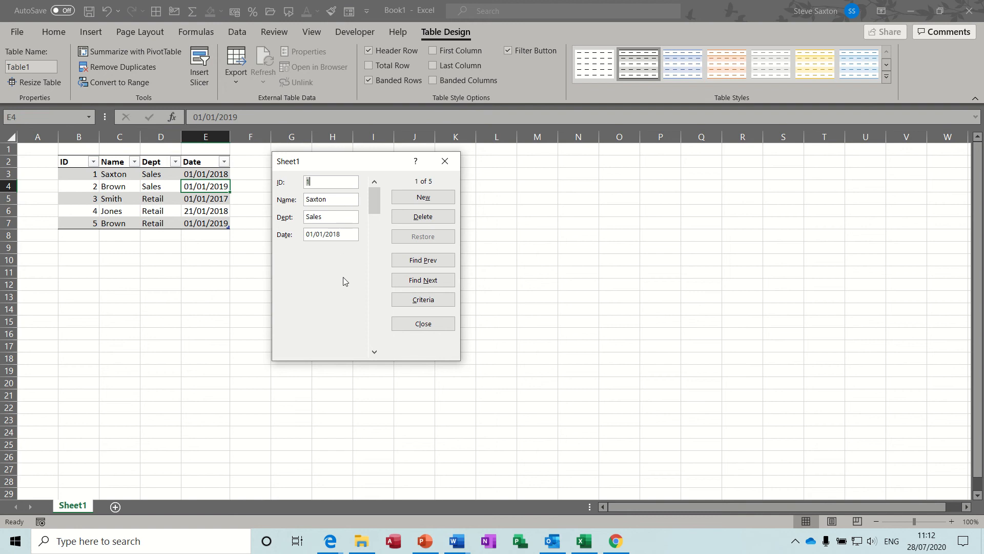
Close the data form and add a new blank worksheet to the workbook
left_click_drag(374, 207, 373, 254)
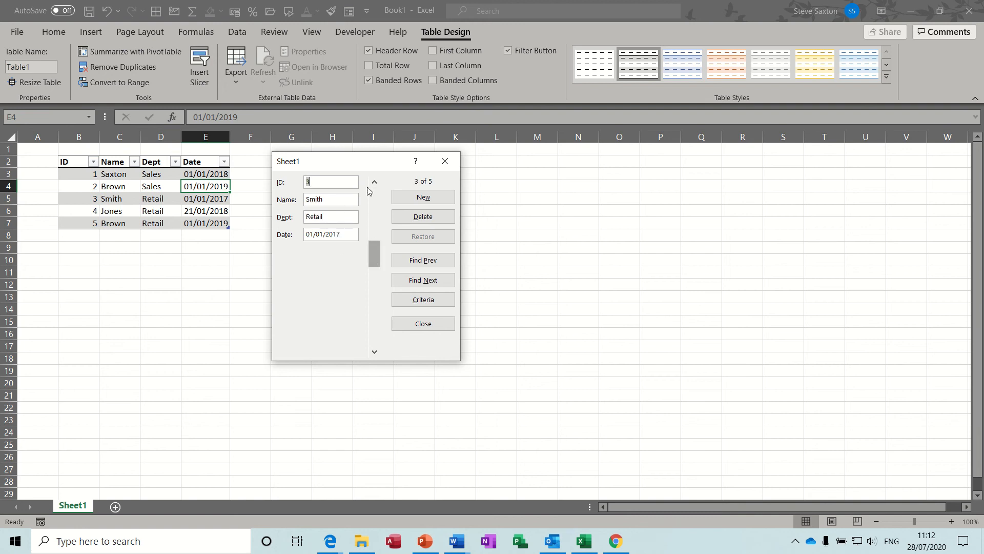
left_click_drag(351, 165, 324, 169)
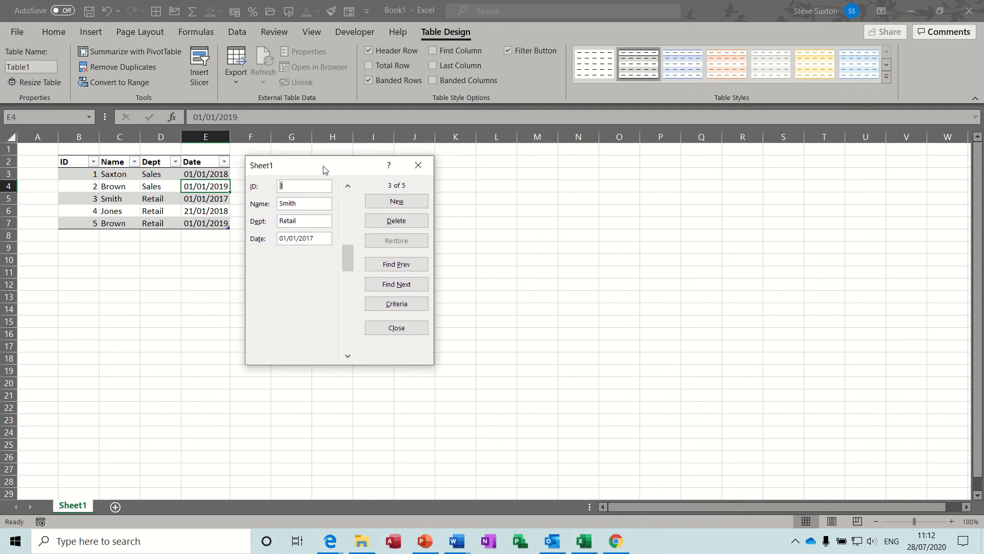
left_click(418, 165)
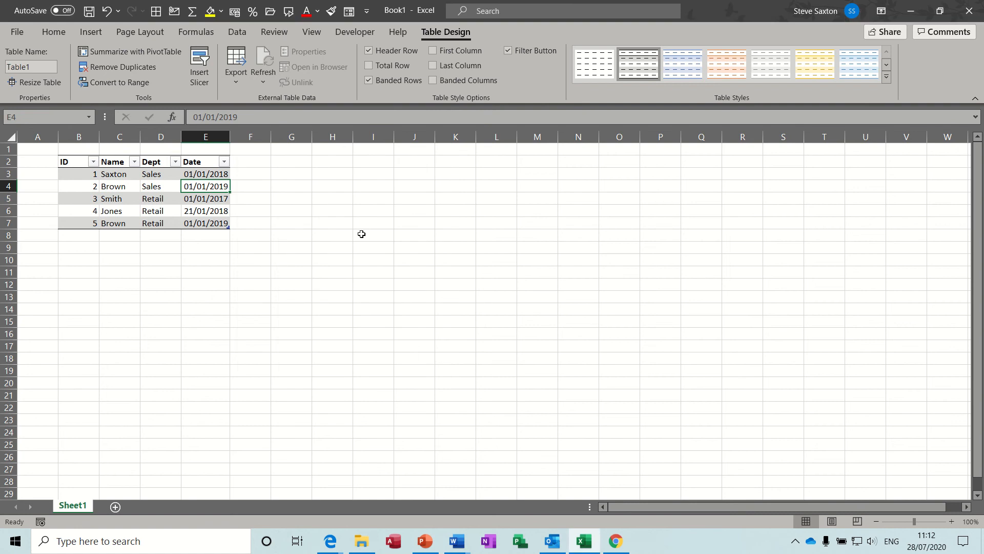
left_click(115, 506)
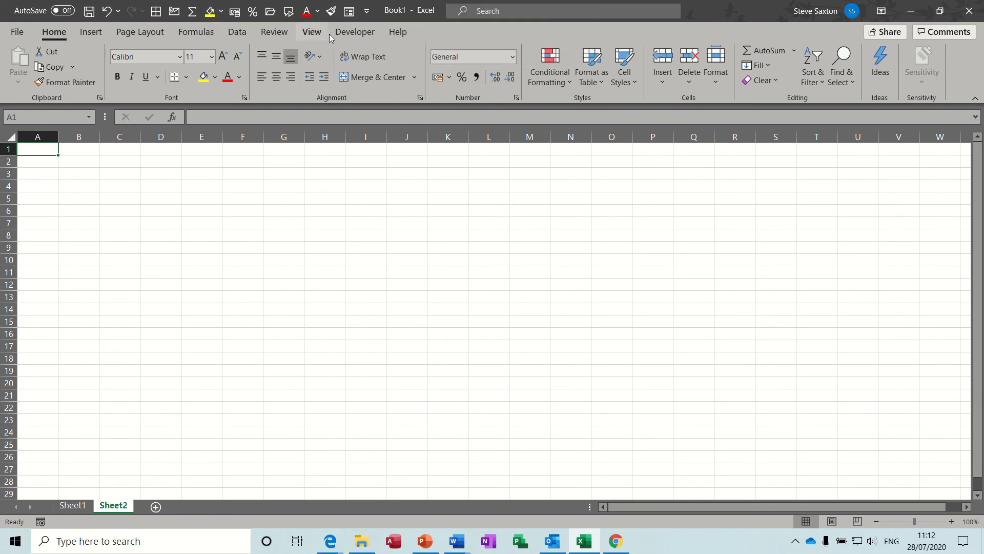
Locate the Form command among the Commands Not in the Ribbon in the Quick Access Toolbar options, and confirm the options
left_click(367, 13)
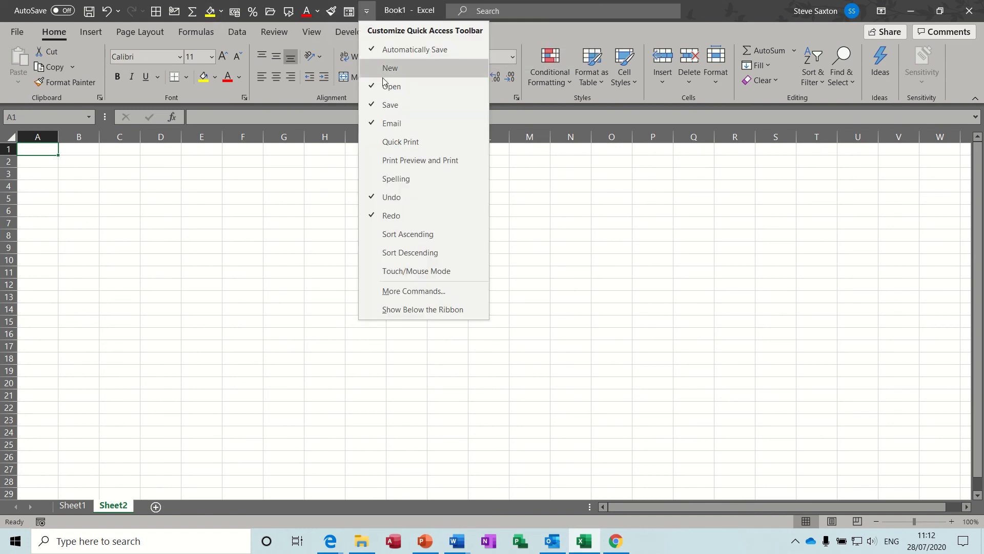
left_click(389, 291)
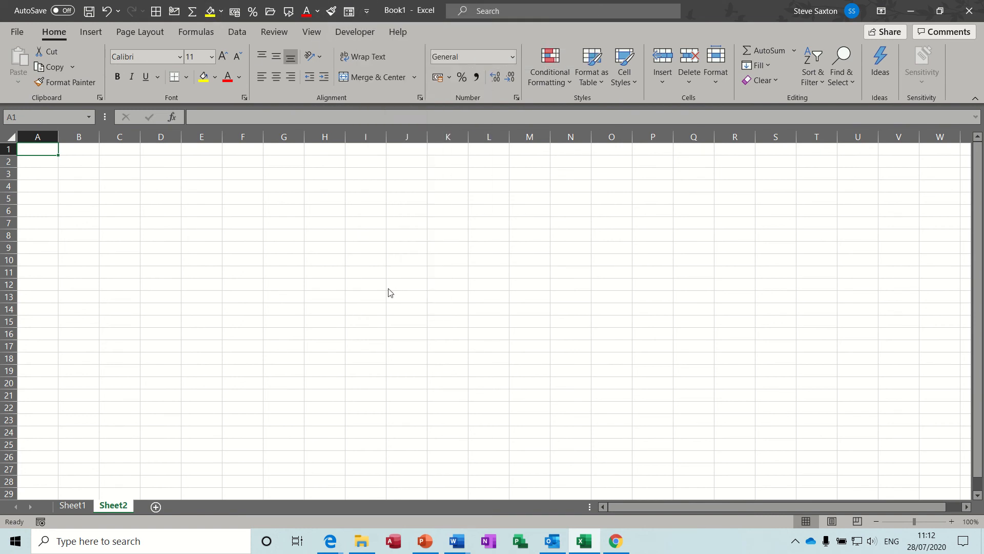
left_click(501, 119)
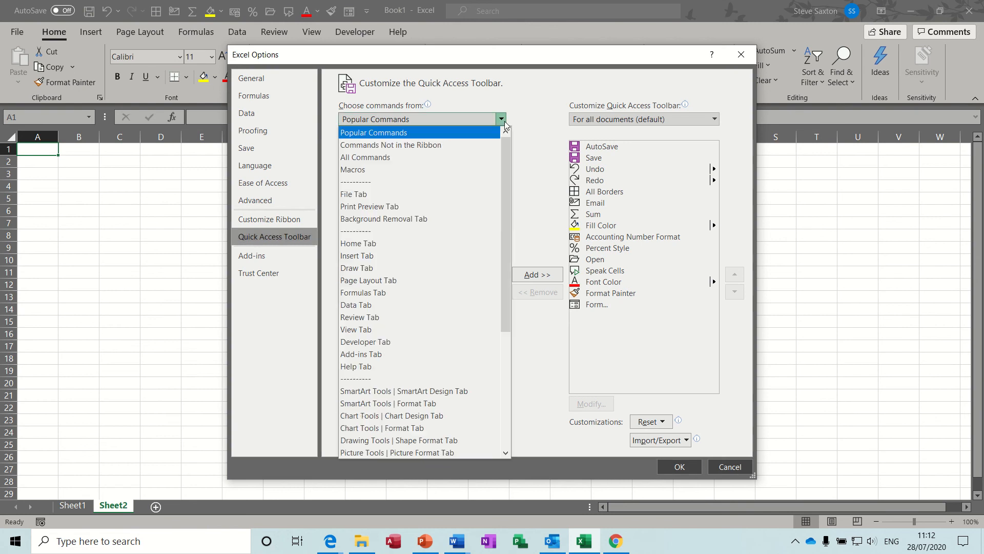
left_click(435, 146)
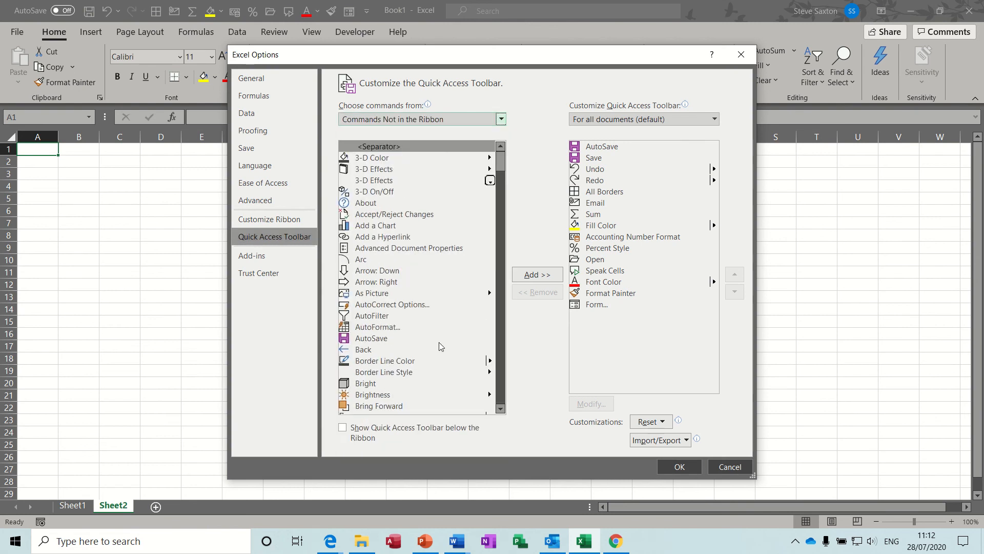
left_click(375, 260)
key("f")
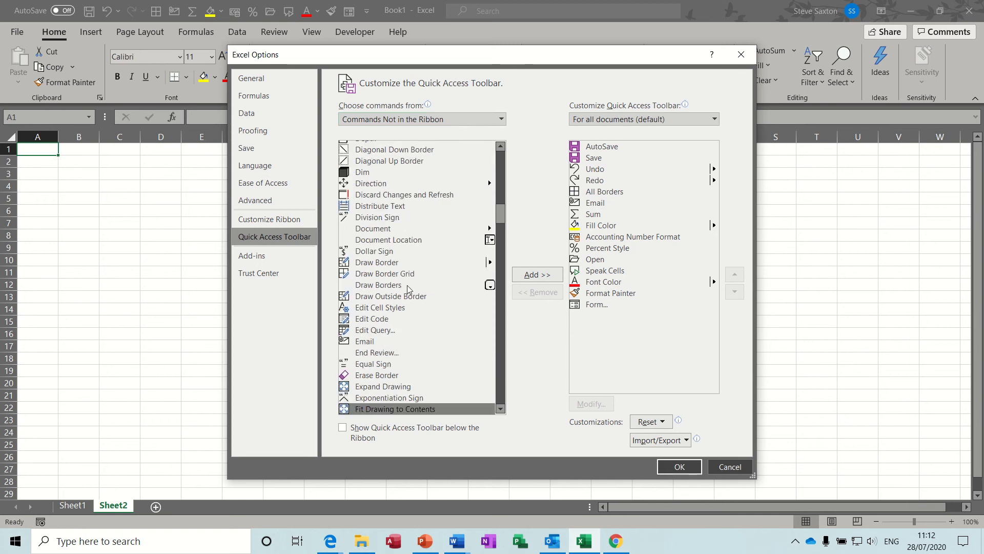
left_click(501, 405)
left_click(501, 405)
left_click(501, 405)
left_click(501, 405)
left_click(500, 405)
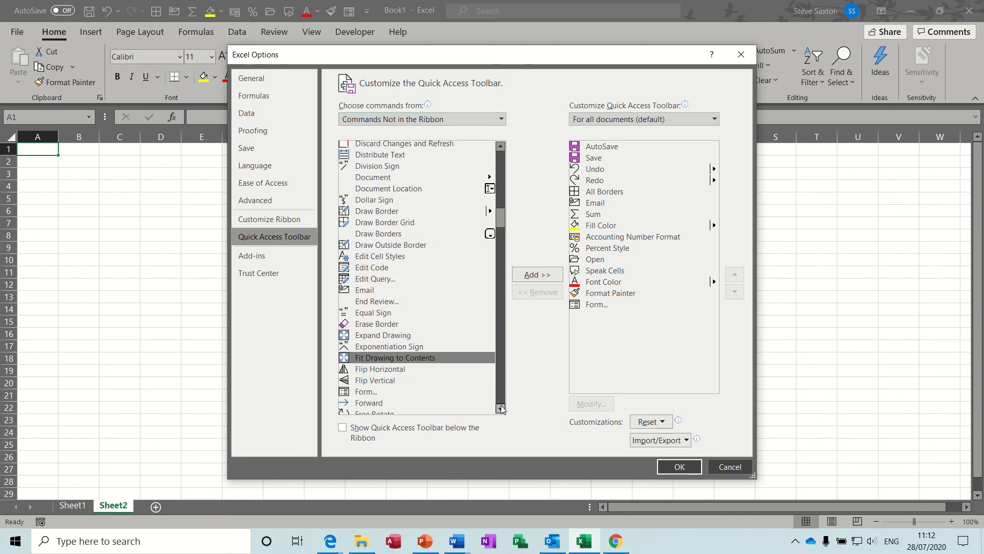
left_click(501, 405)
left_click(375, 383)
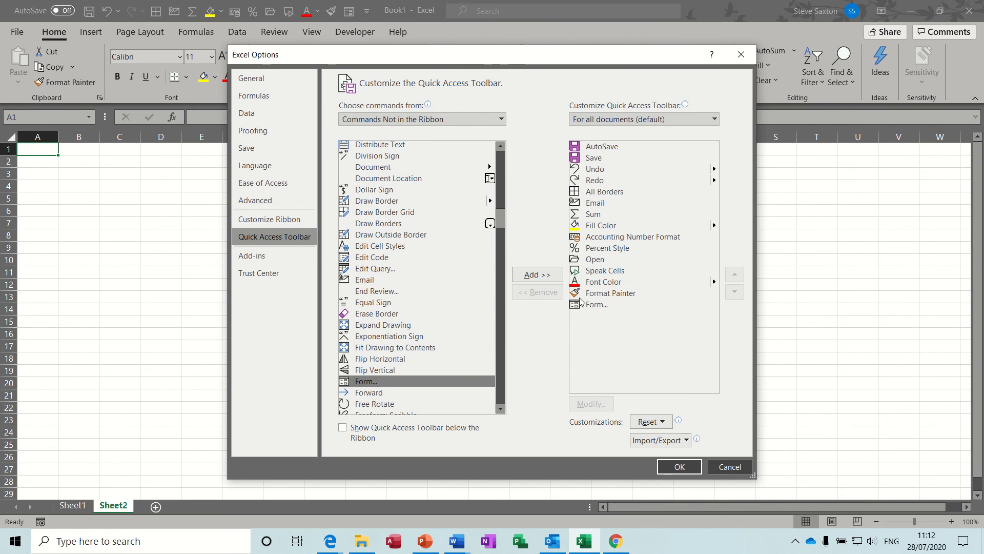
left_click(677, 470)
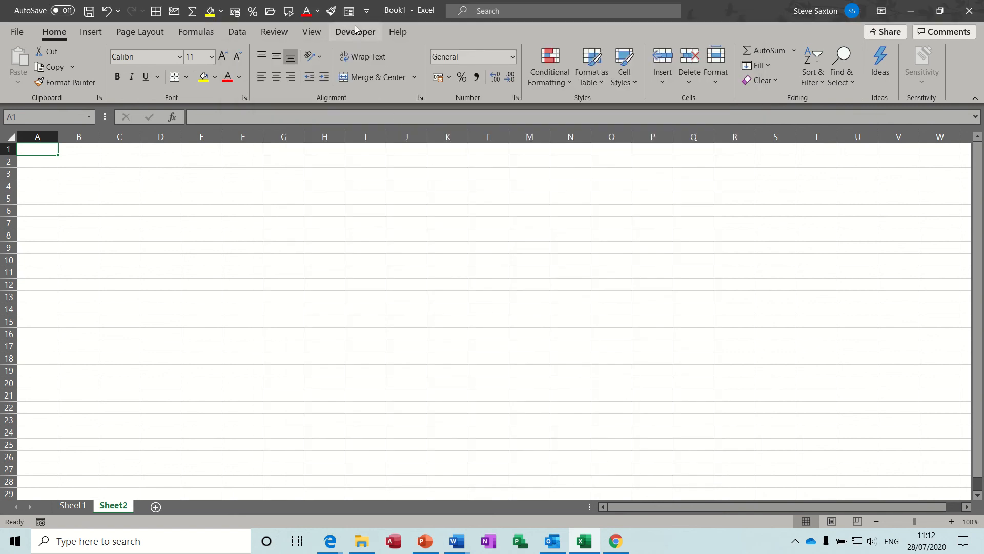
Try to open the data form on the blank worksheet
left_click(350, 17)
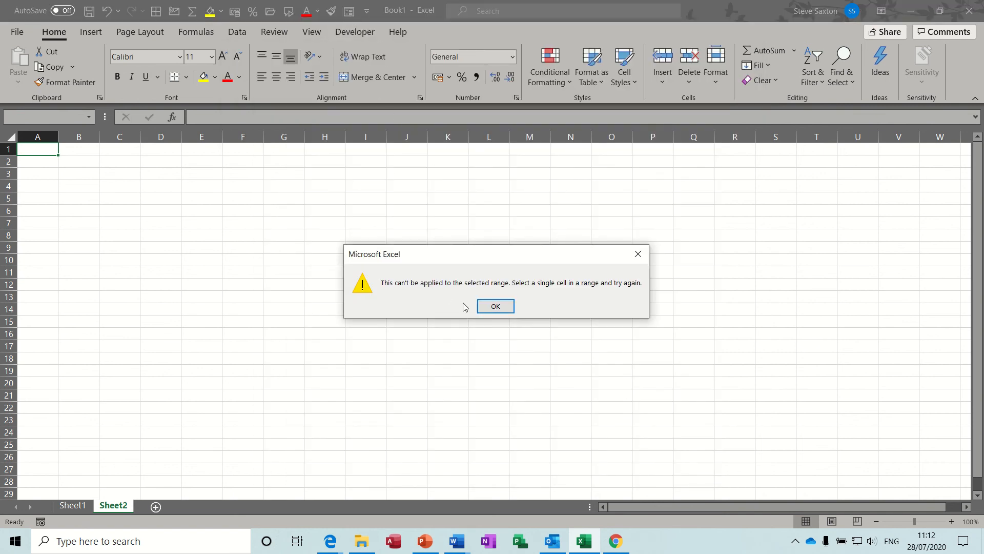
left_click(495, 306)
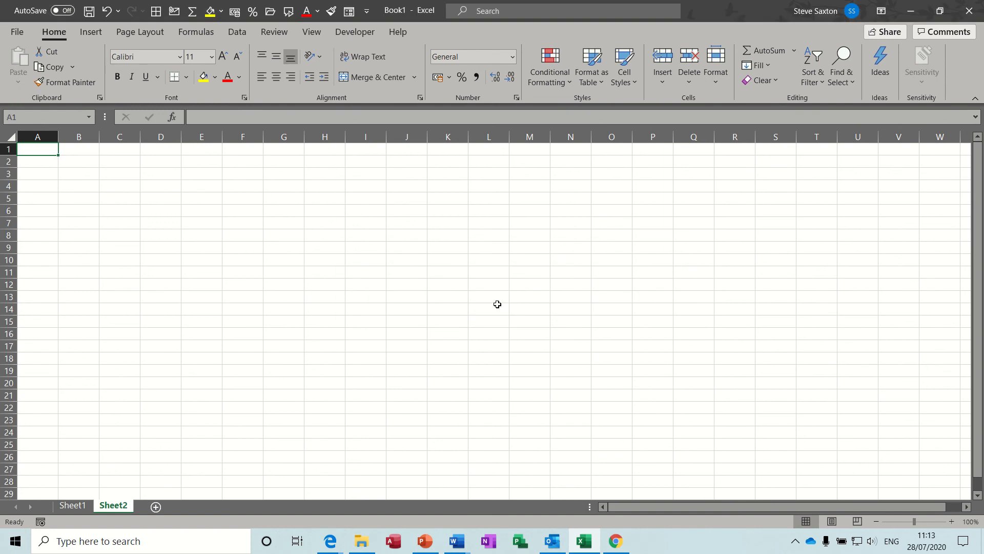
Enter the column headers Id, Name, Dept and Date in cells B2 to E2
left_click(73, 162)
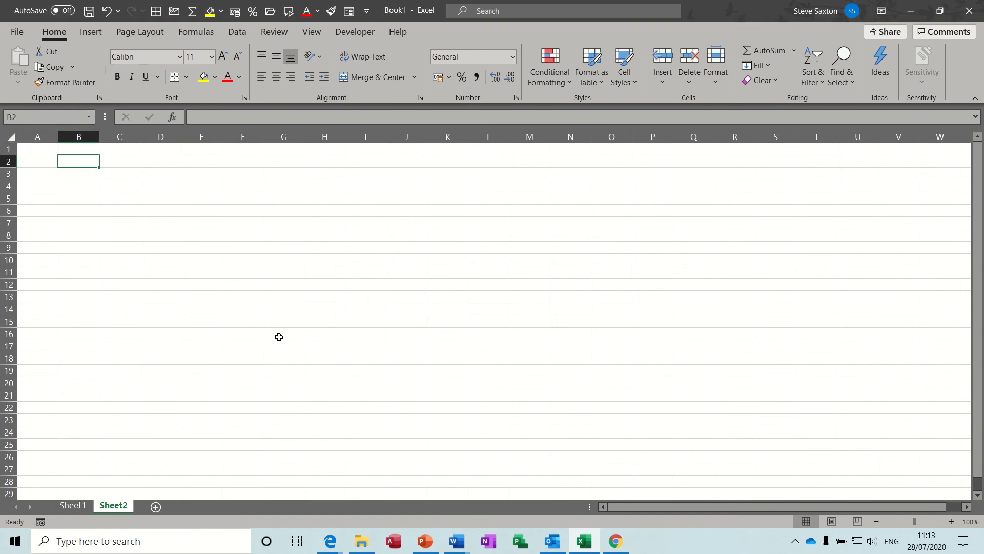
type("Id")
key("Tab")
type("Nam")
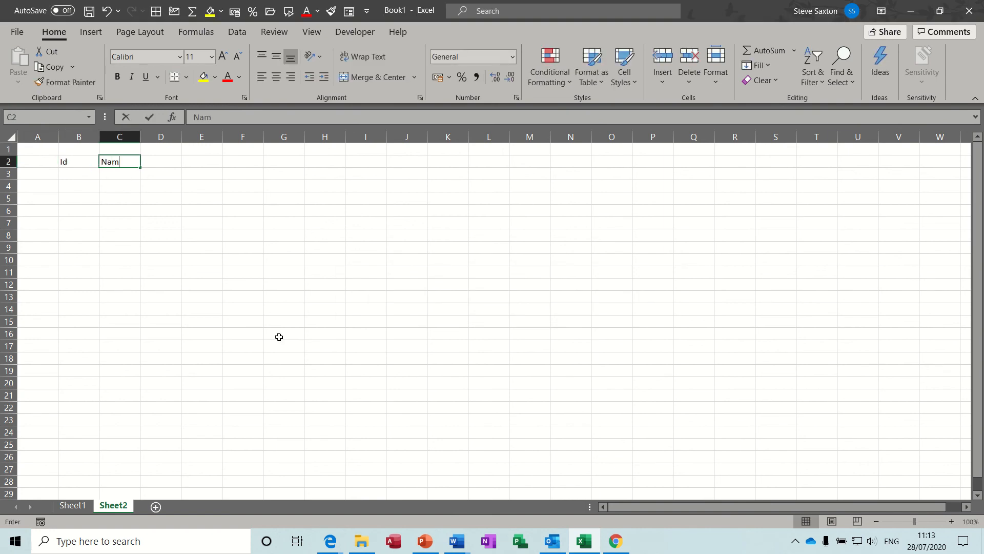
type("e")
key("Tab")
type("Dept")
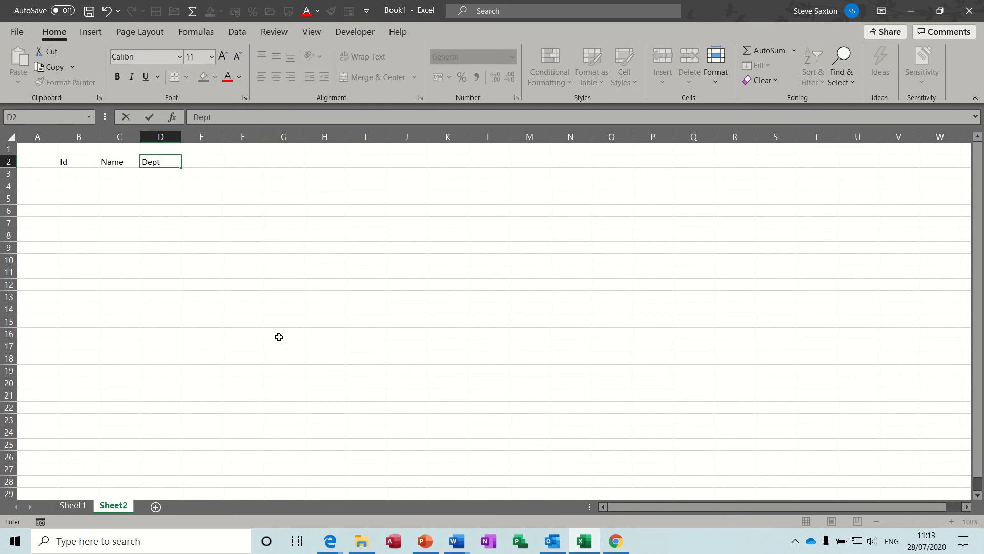
key("Tab")
type("Date")
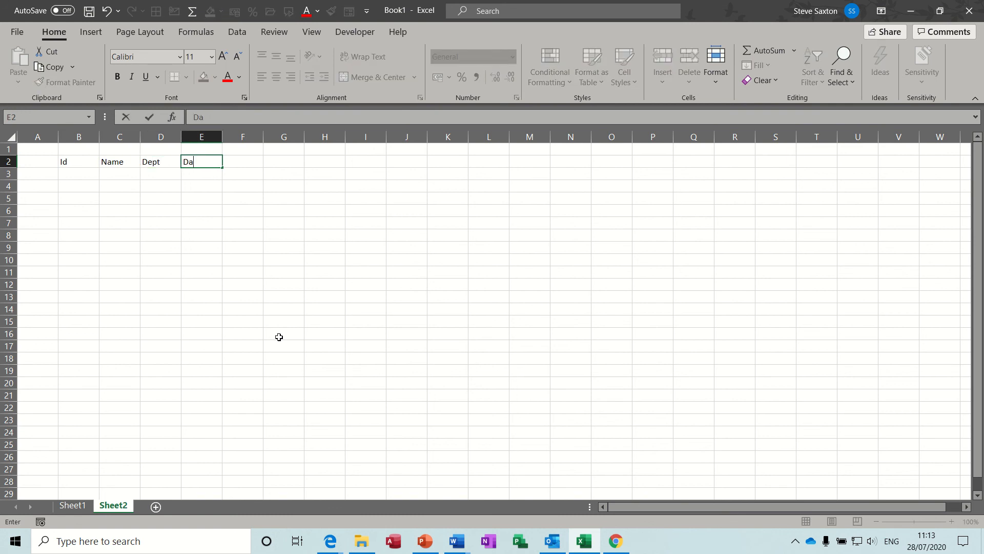
Fill row 3 below the headers with Id 1, the person's surname, Dept Sales and Date 1/1/19
left_click(74, 173)
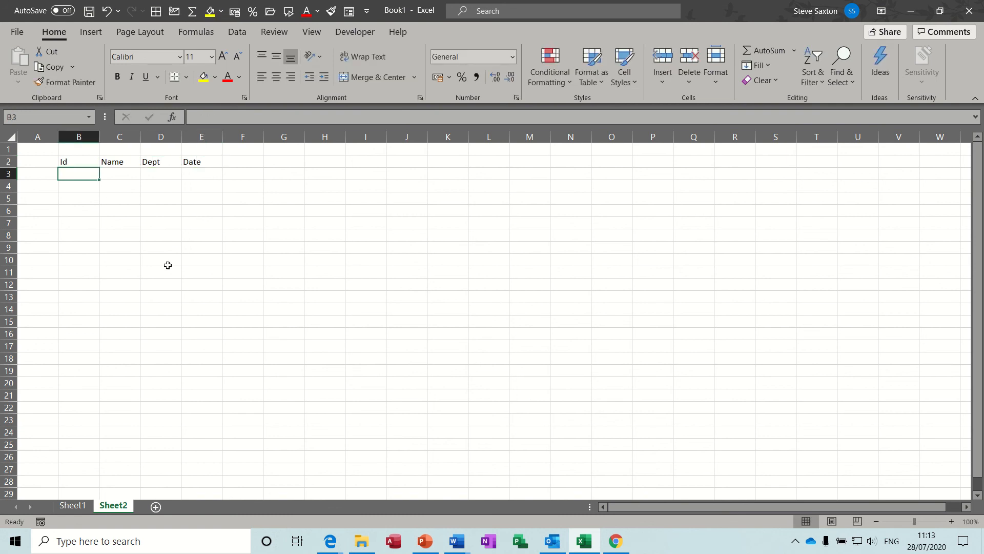
type("1")
key("Tab")
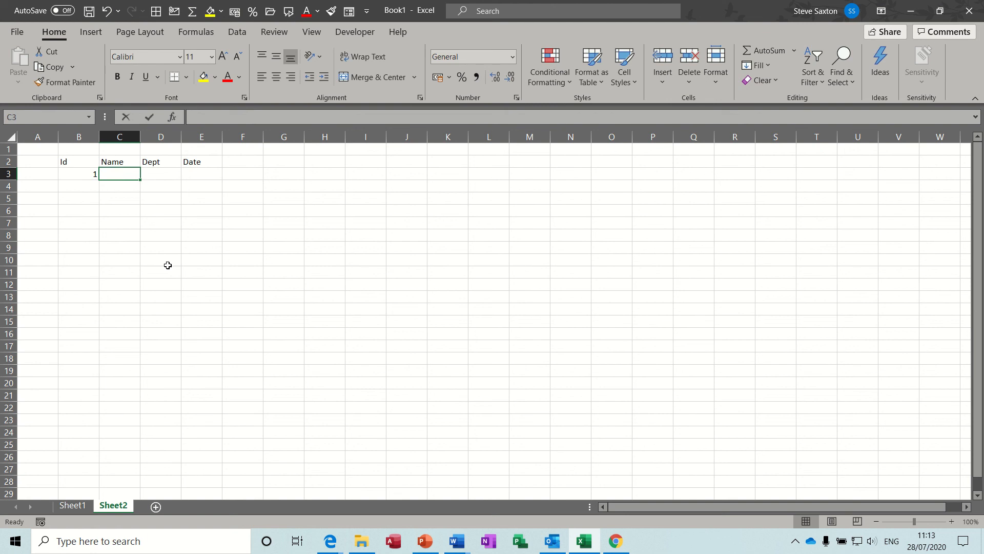
type("Saxton")
key("Tab")
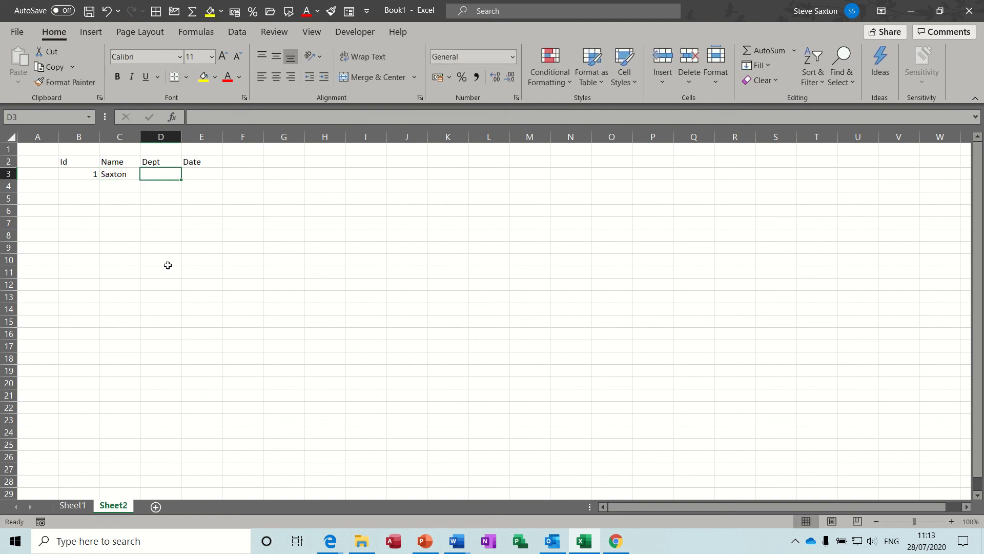
type("Sales")
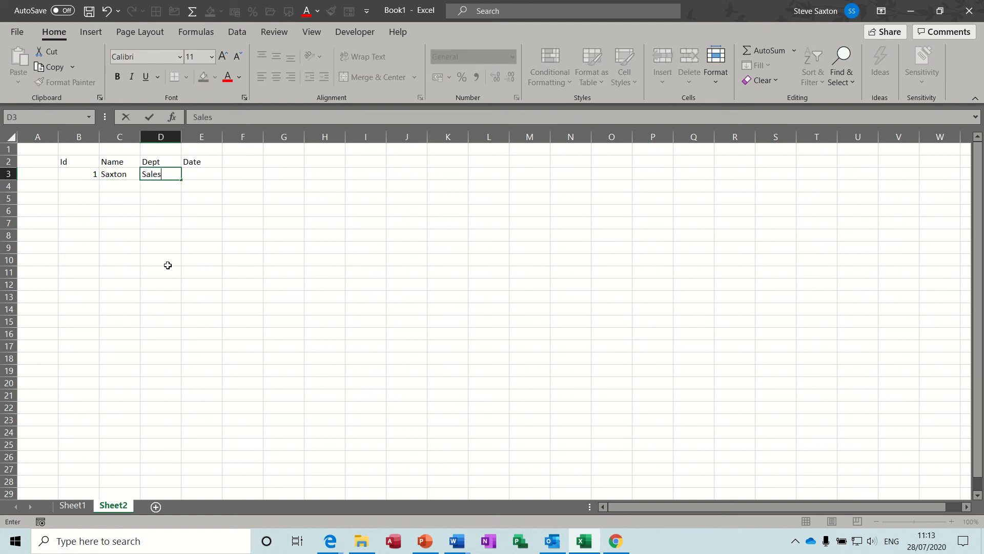
key("Tab")
type("1")
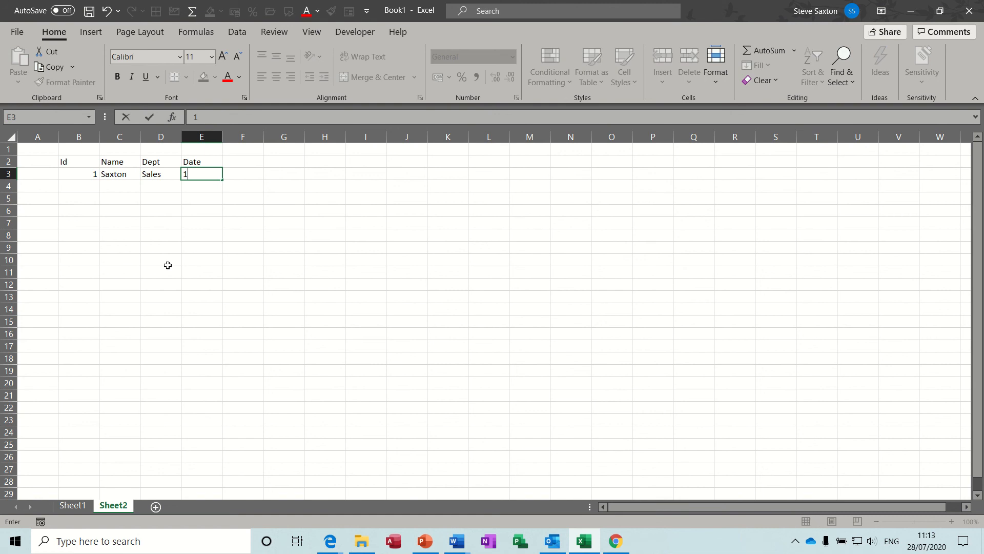
type("/1/19")
Format the range B2:E3 as a table with headers, using a light table style
left_click(124, 172)
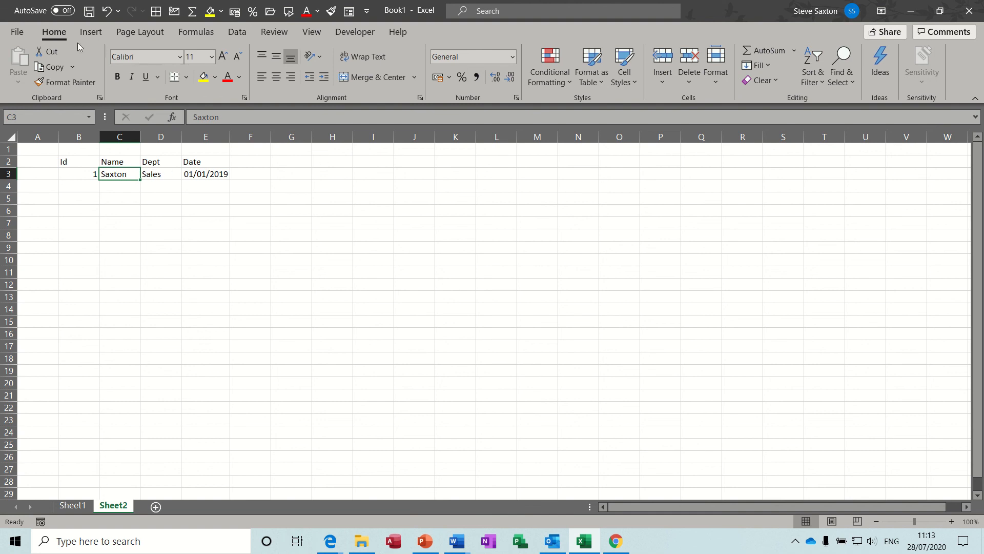
left_click(595, 75)
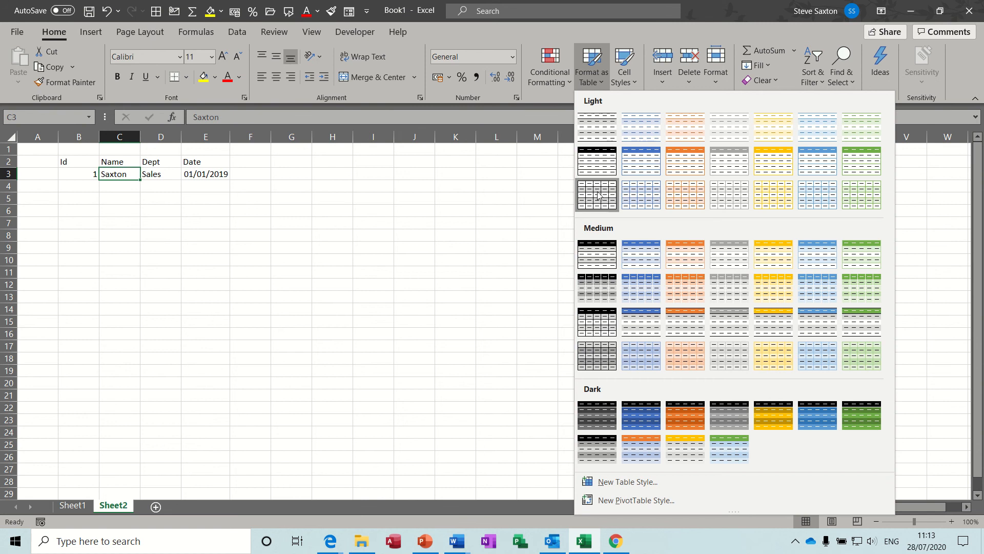
left_click(595, 127)
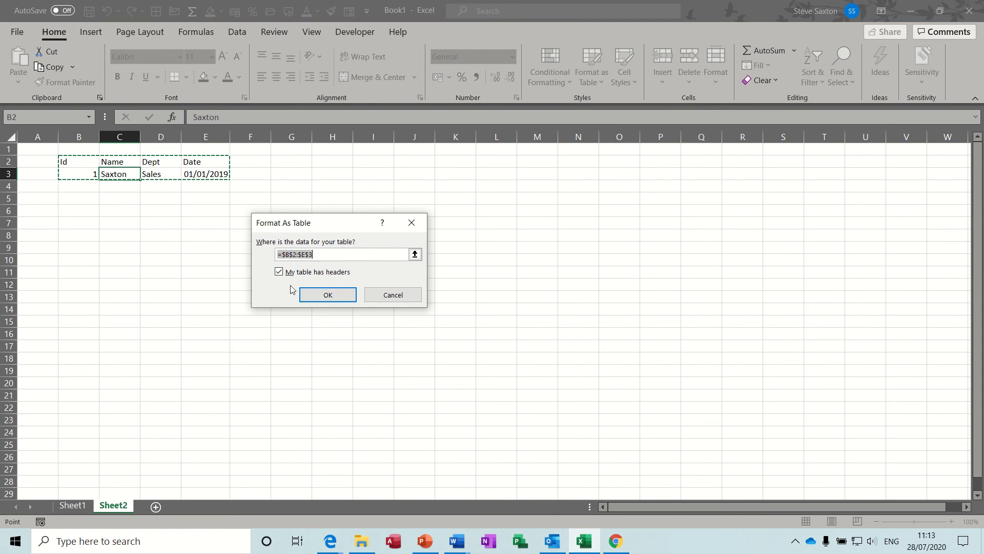
left_click(319, 295)
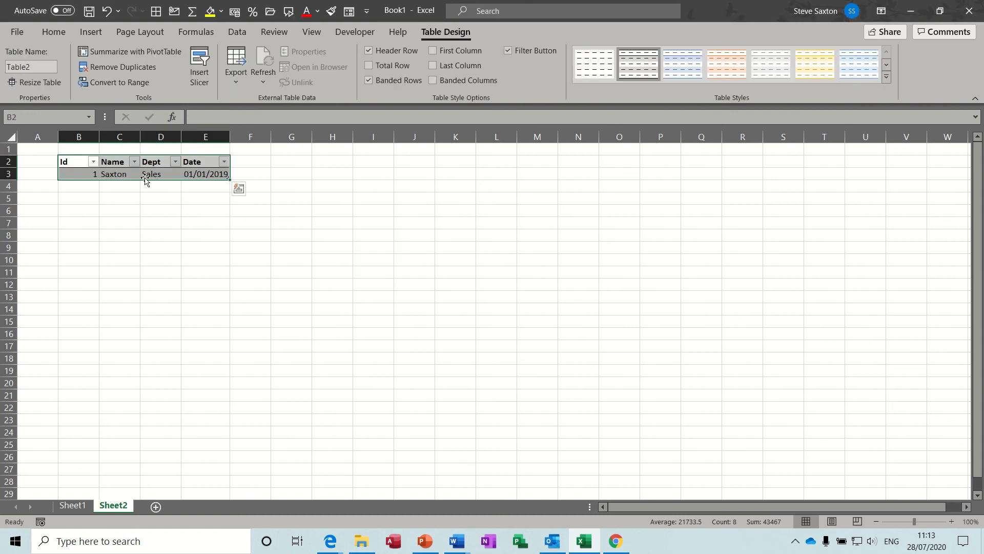
Change the new table to the plain light style without colours or banding
left_click(156, 175)
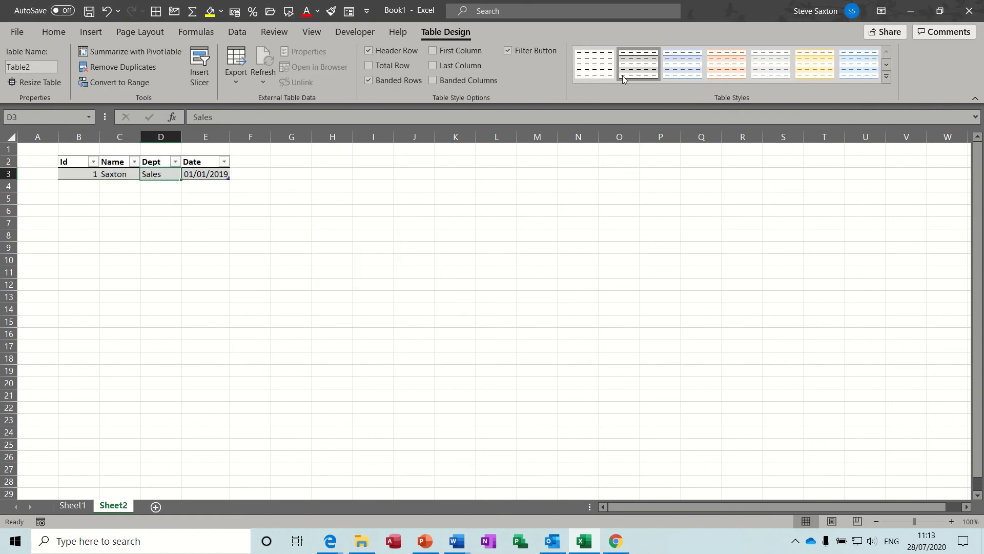
left_click(595, 65)
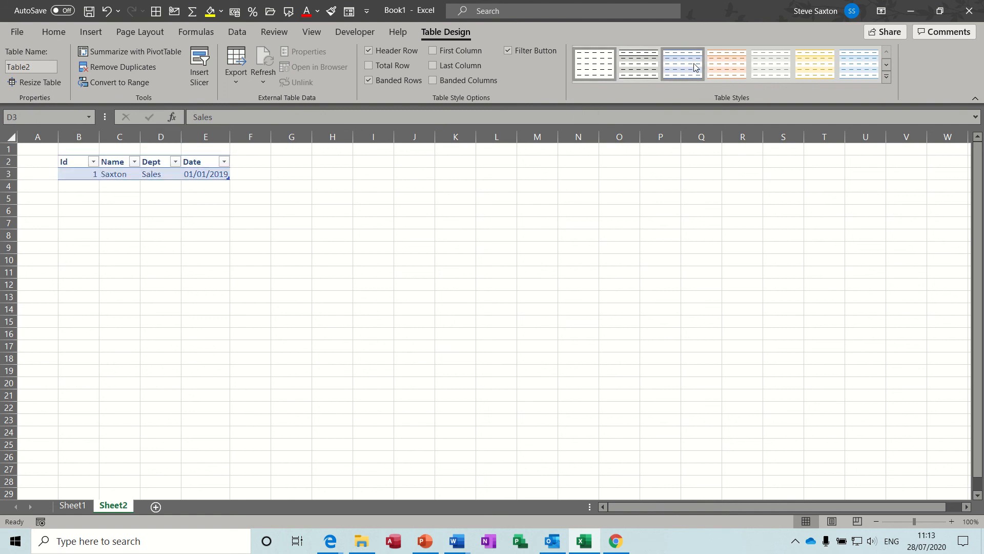
left_click(886, 78)
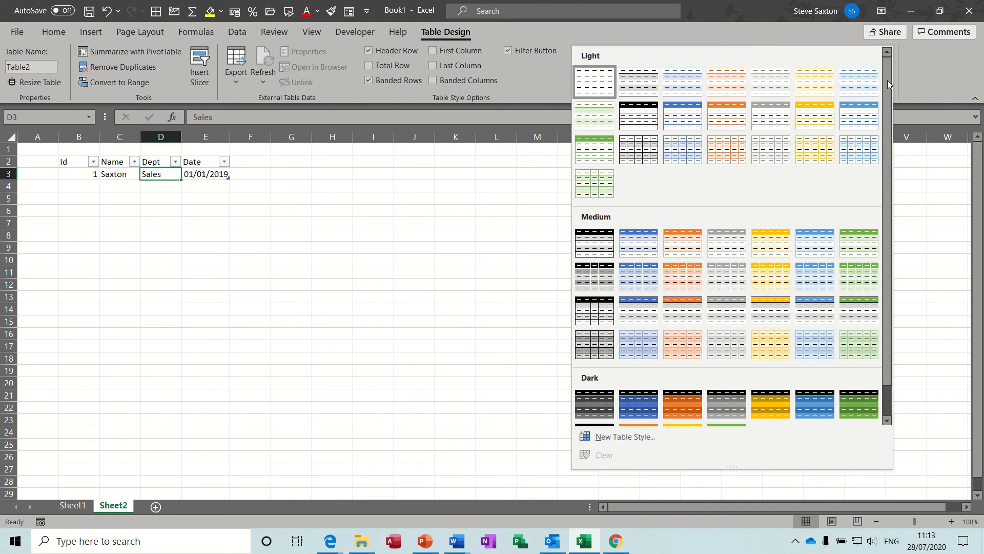
left_click(113, 175)
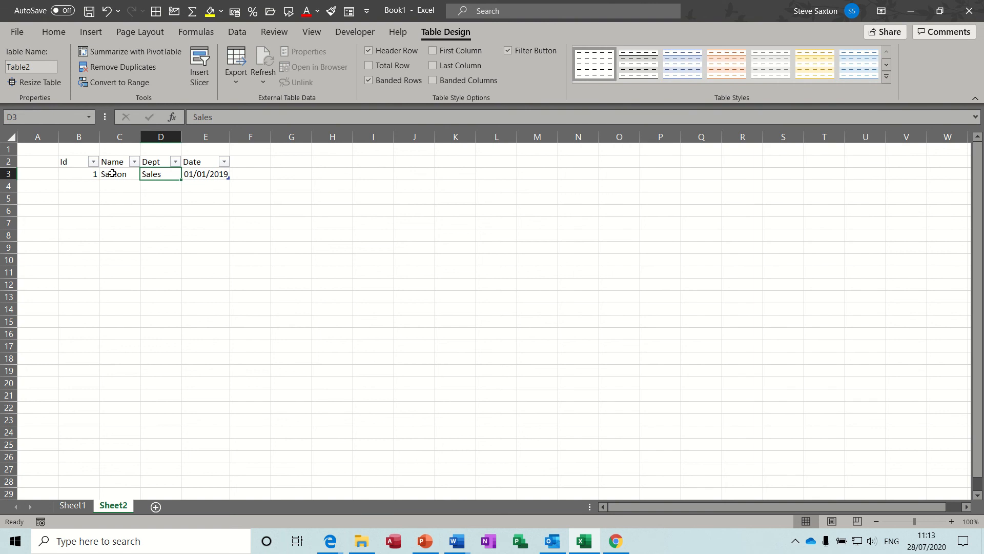
View the table's first record in the data form and close the form
left_click(112, 173)
left_click(349, 13)
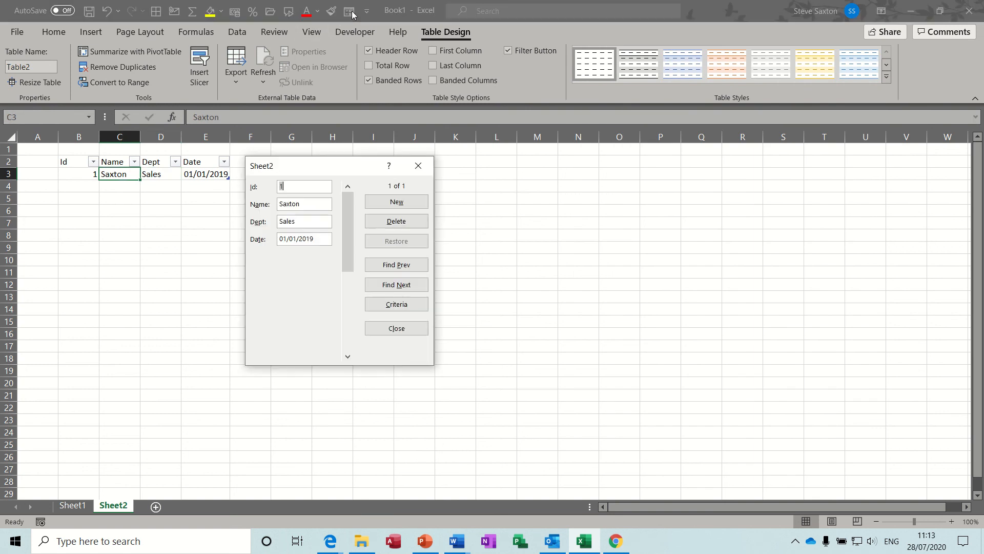
left_click(418, 165)
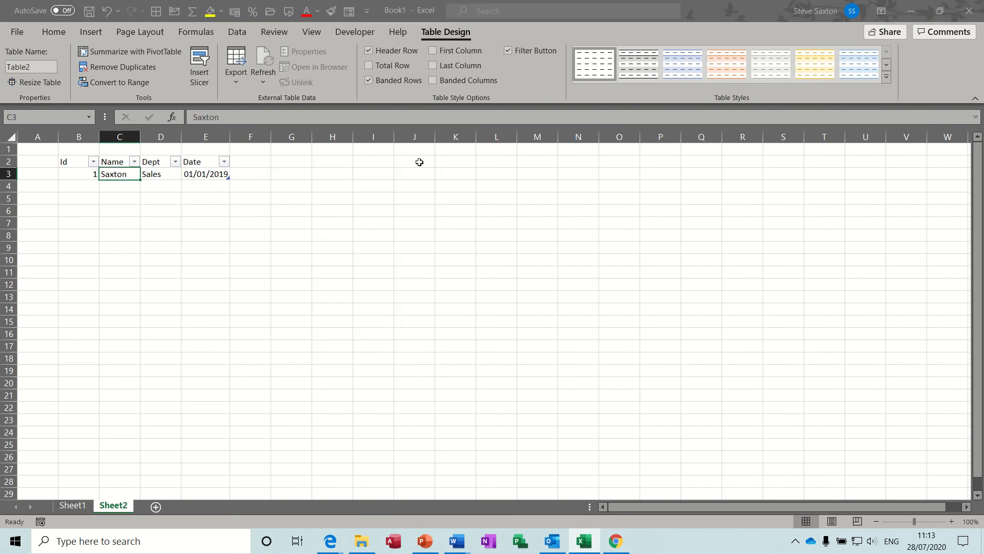
Try to open the data form from empty cell H5 outside the table
left_click(340, 200)
left_click(349, 12)
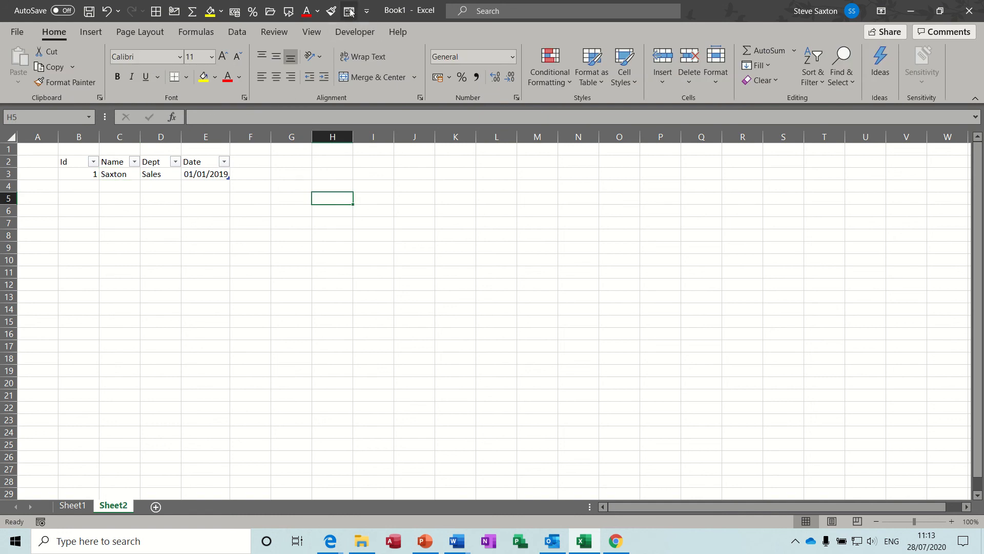
left_click(496, 306)
Add a record through the table's data form with Id 2, the person's surname, Dept Sales and Date 1/2/19, and close the form
left_click(112, 175)
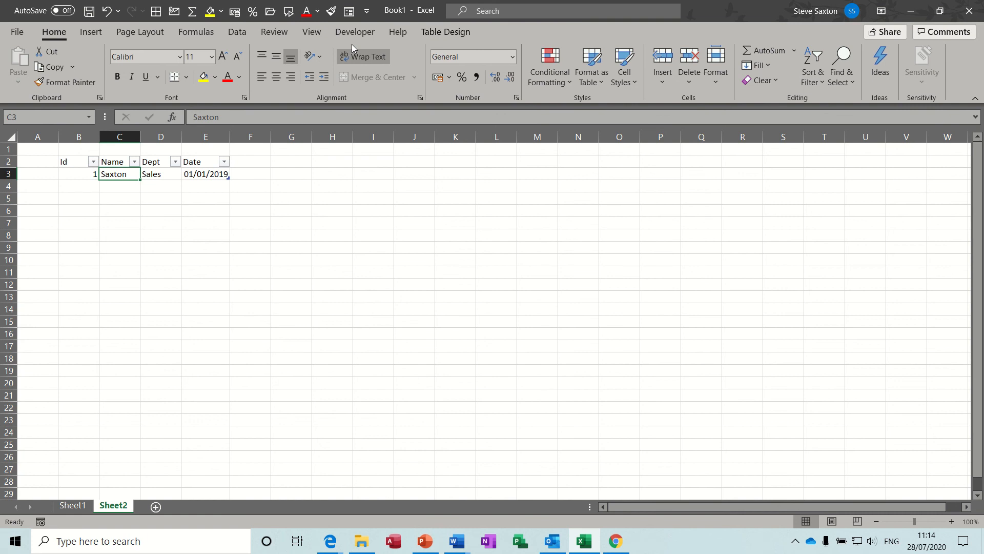
left_click(349, 12)
mouse_move(315, 165)
left_mouse_down()
mouse_move(338, 164)
mouse_move(319, 160)
mouse_move(329, 162)
left_mouse_up()
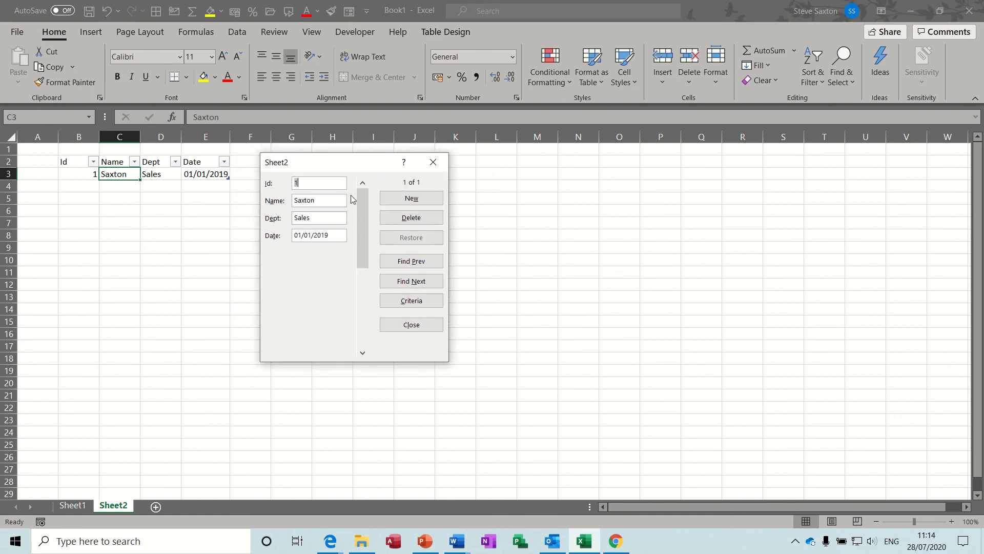
left_click(414, 200)
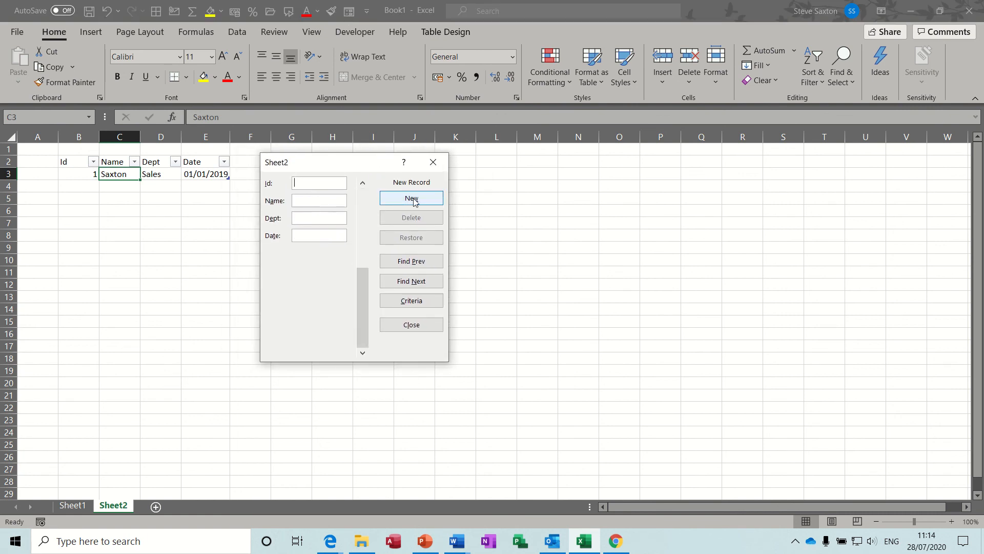
type("2")
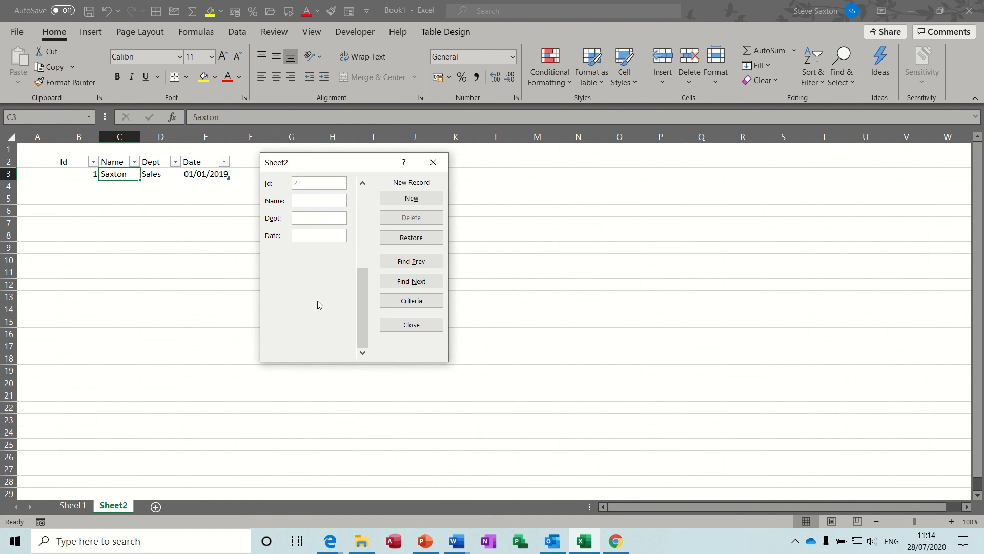
type("Smith")
key("Tab")
type("Sales")
type("1/2/")
type("1")
type("9")
key("Return")
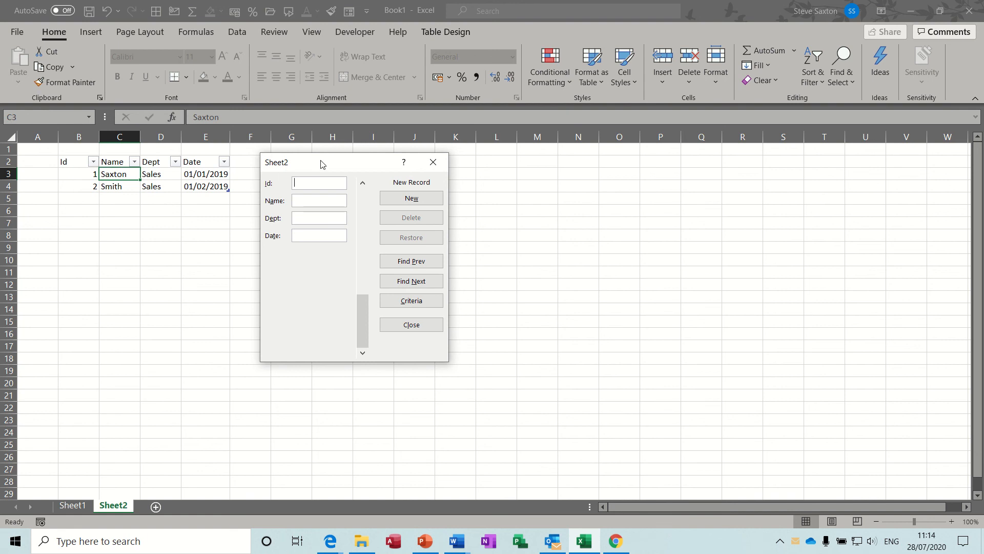
left_click(435, 163)
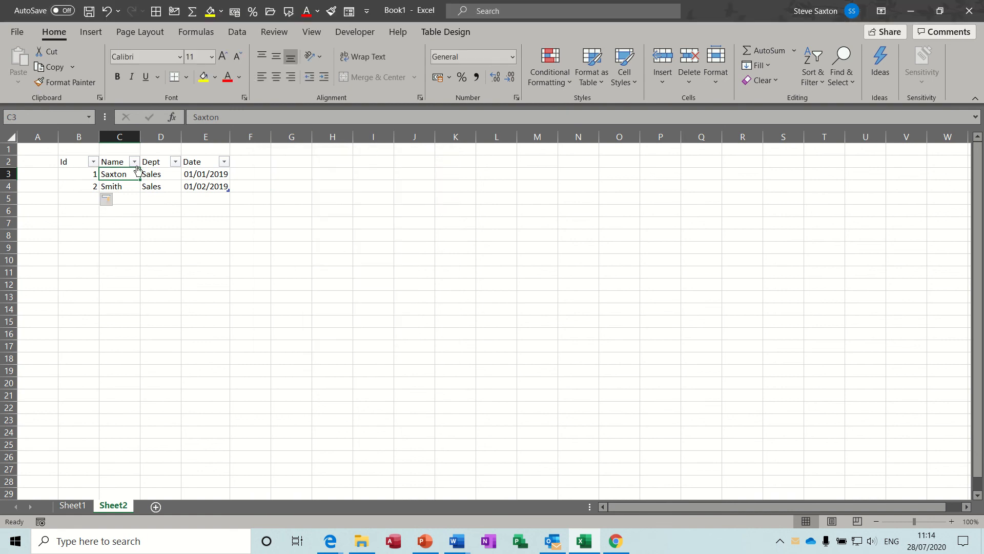